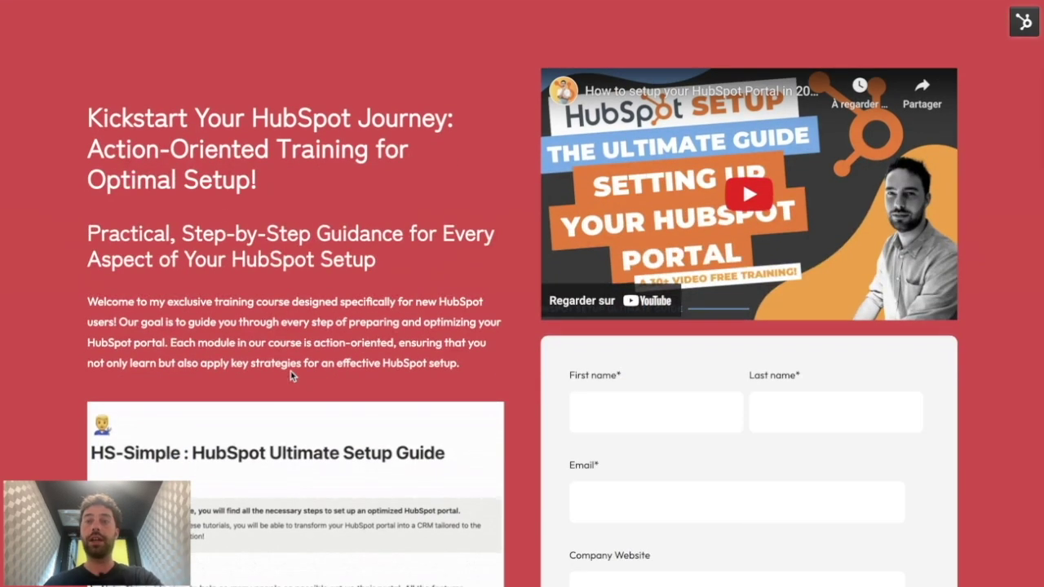
scroll(290, 371, down, 5)
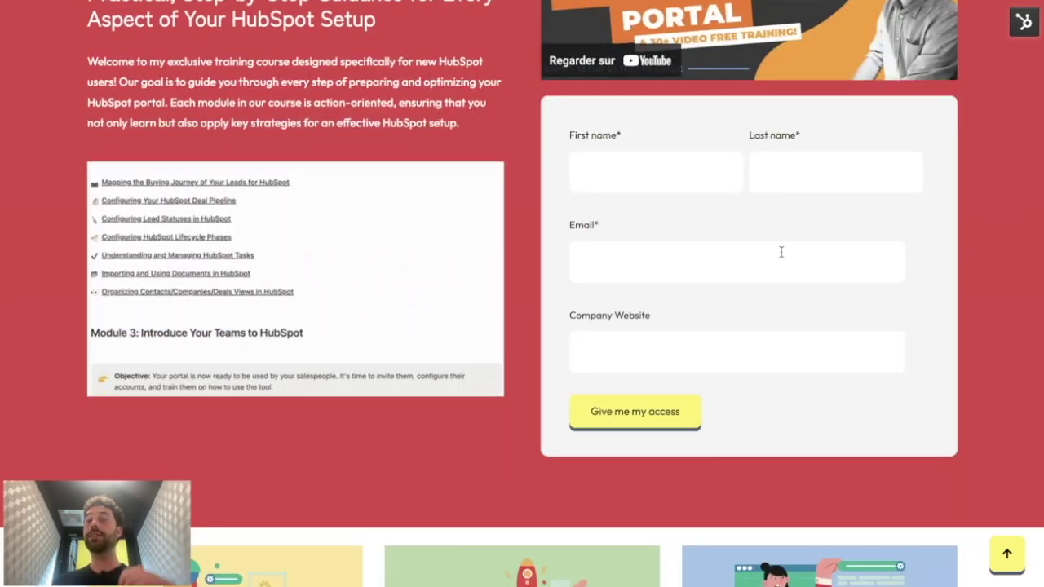
Open the Files library to find the 8 KB 'Amazing Ebook' PDF.
scroll(733, 425, up, 4)
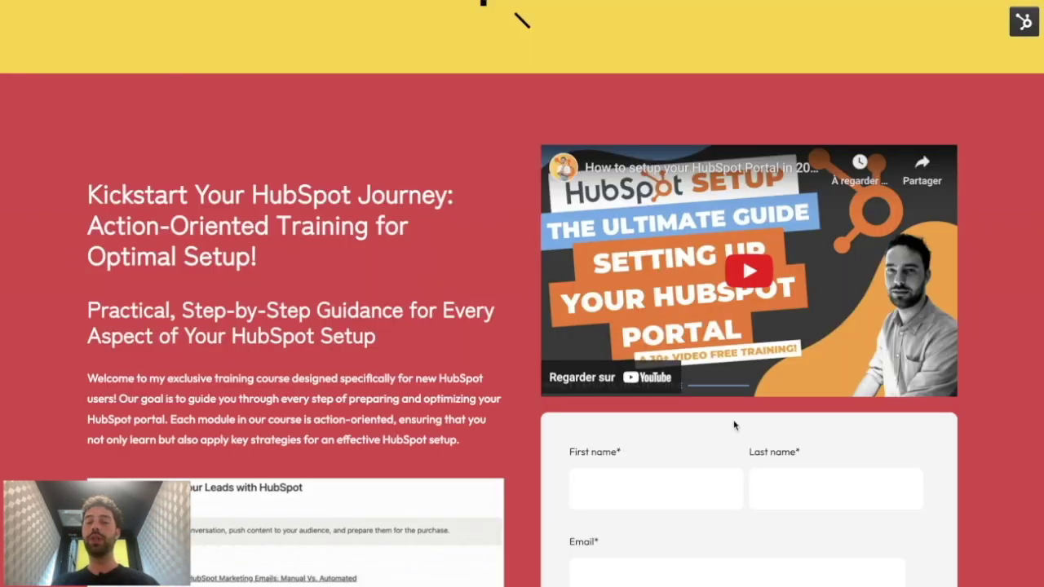
scroll(40, 107, up, 4)
scroll(185, 116, down, 6)
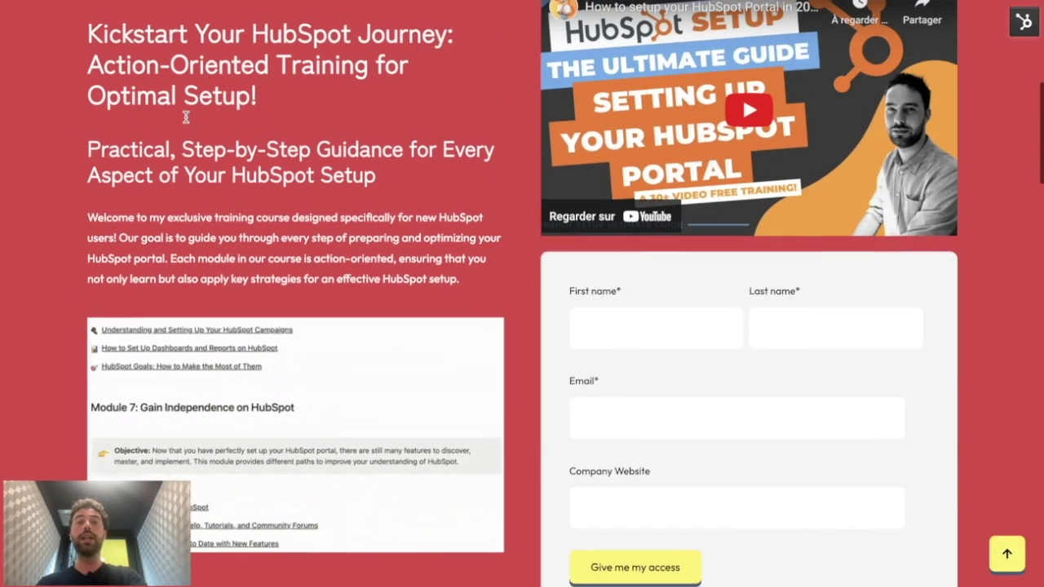
scroll(237, 121, up, 1)
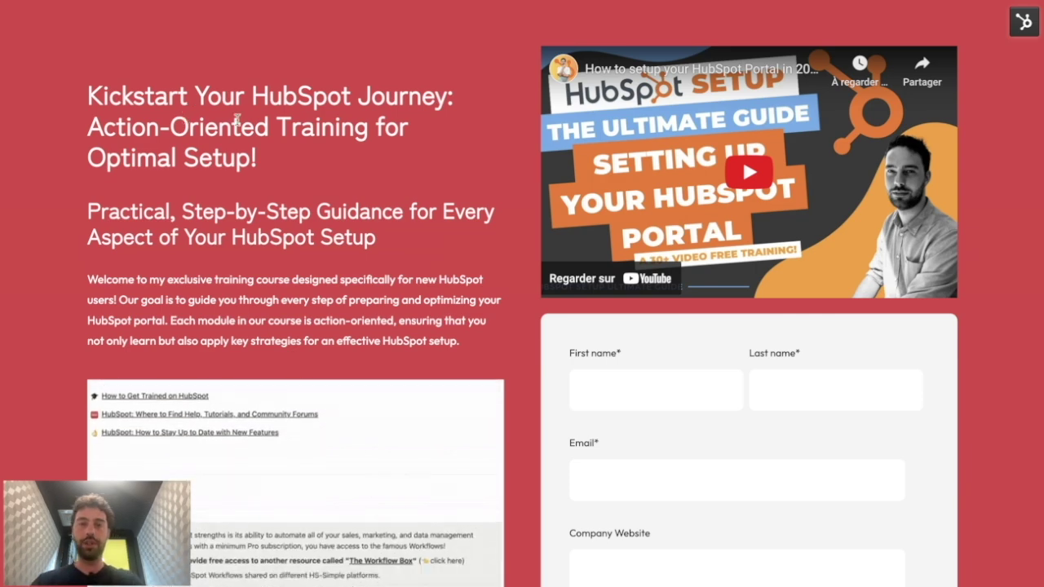
scroll(253, 152, down, 5)
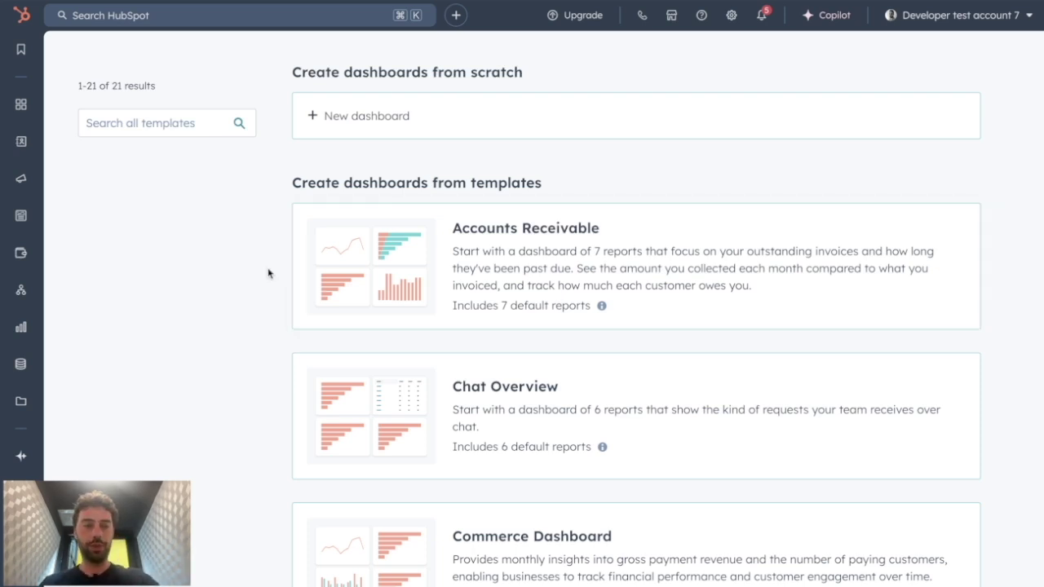
mouse_move(21, 442)
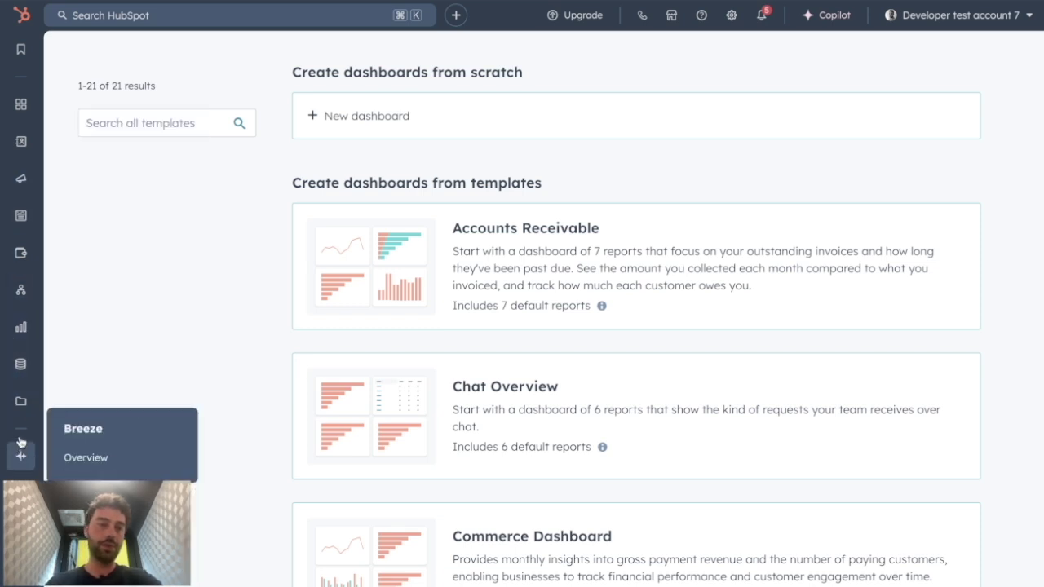
mouse_move(21, 400)
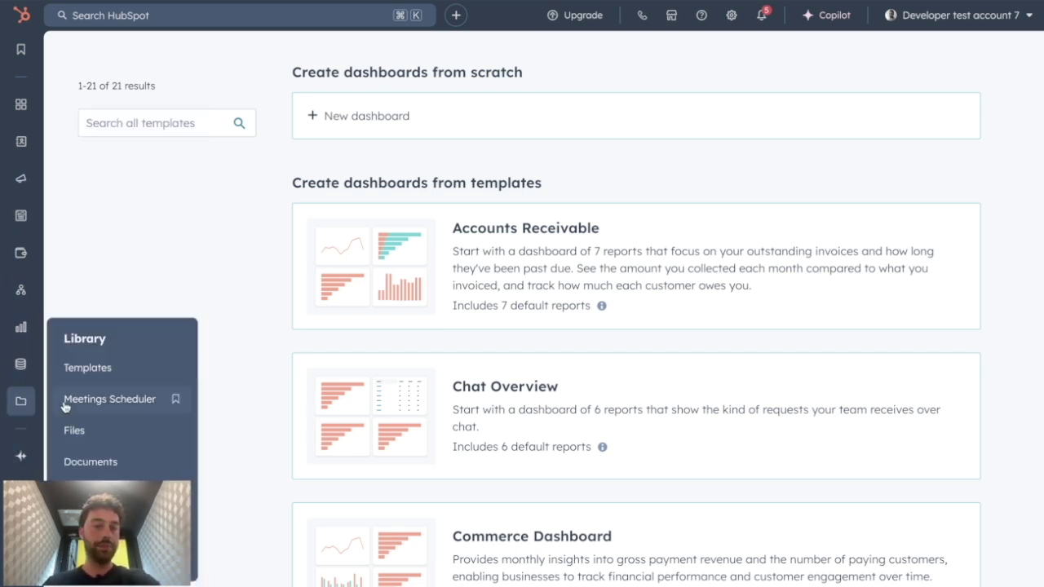
click(75, 430)
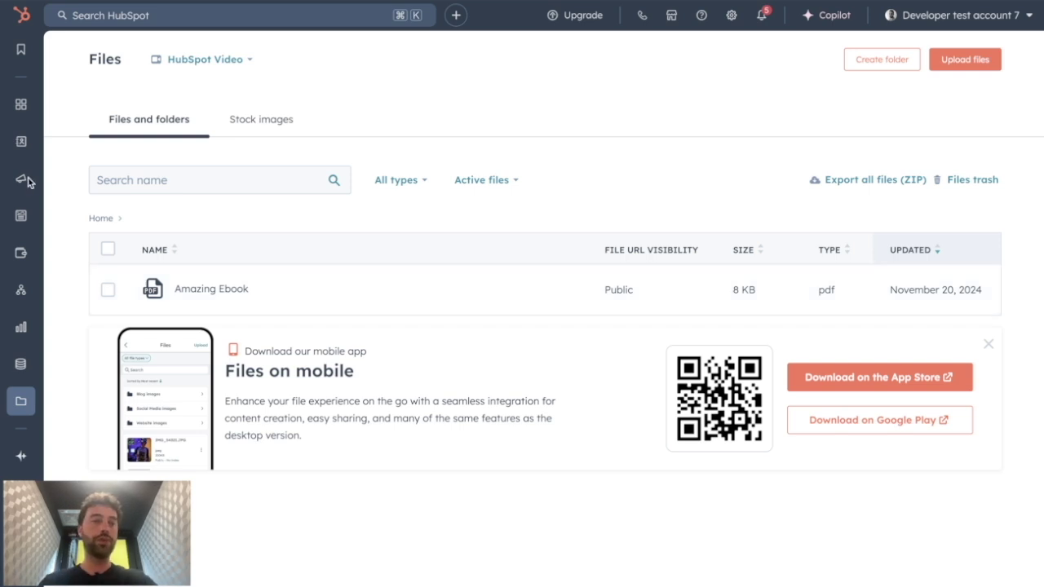
mouse_move(19, 181)
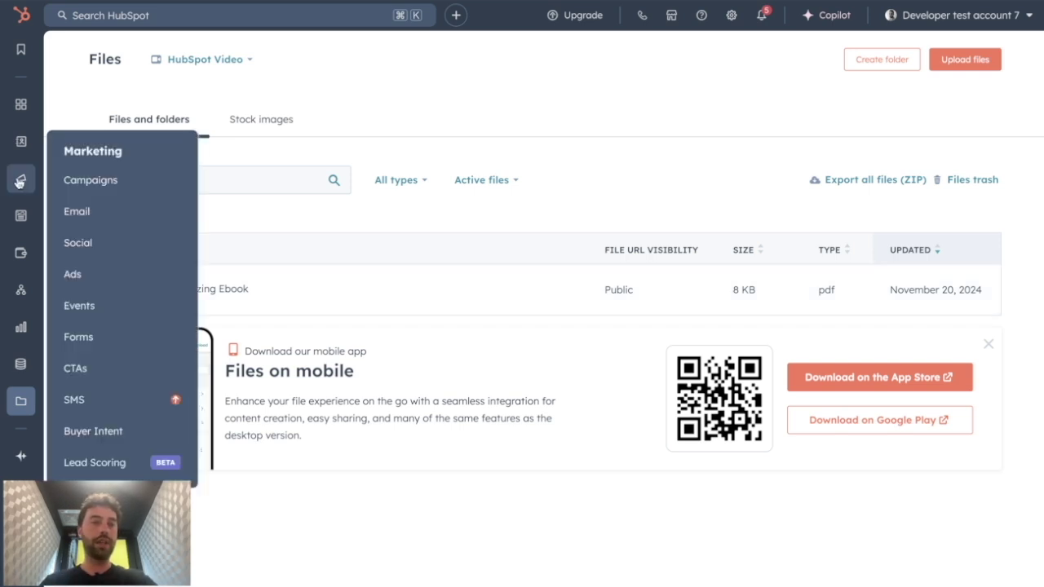
Create a new embedded form from the blank template and dismiss the payments tour.
click(98, 335)
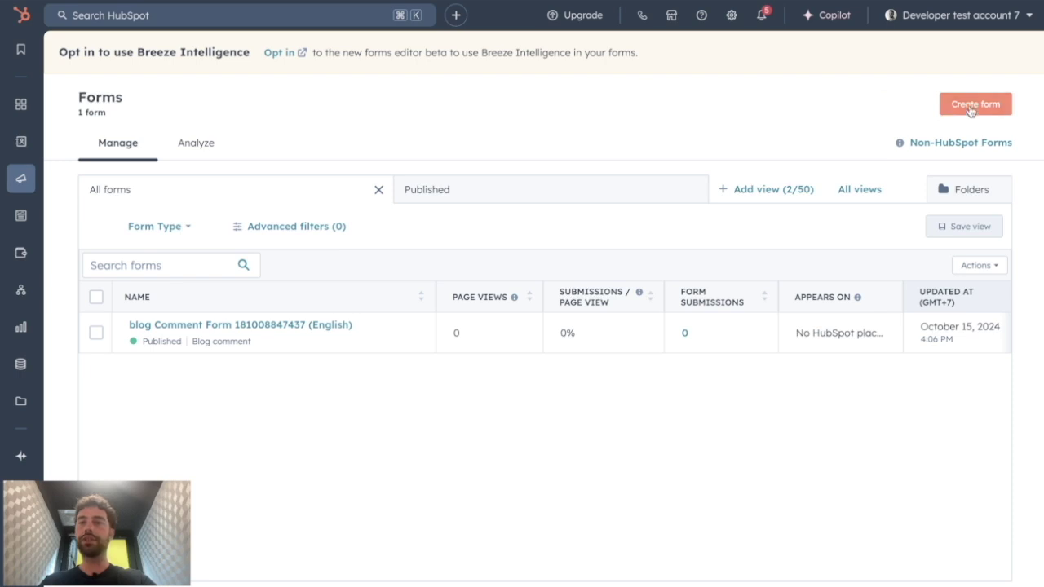
click(973, 110)
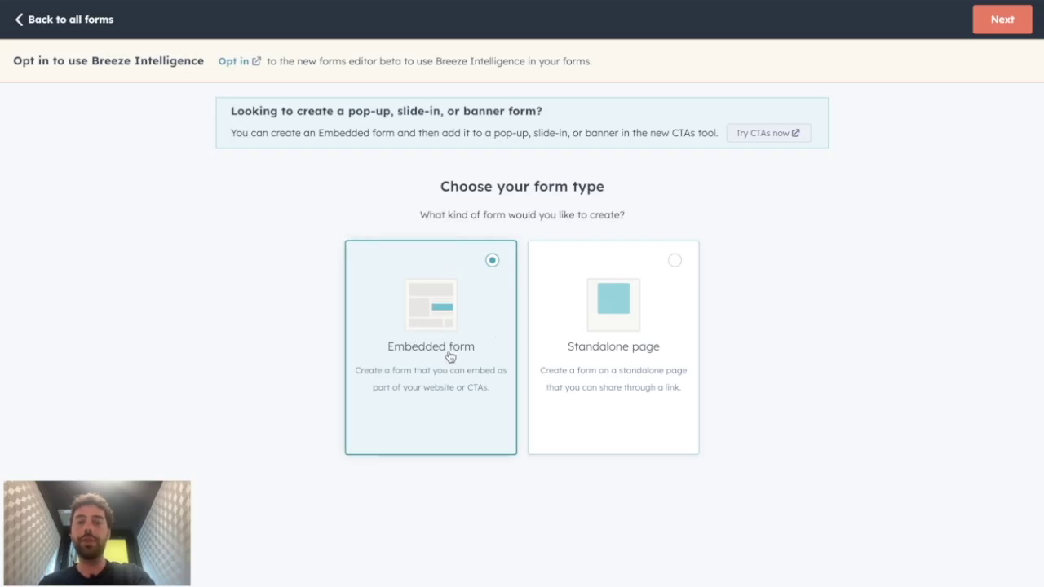
click(991, 30)
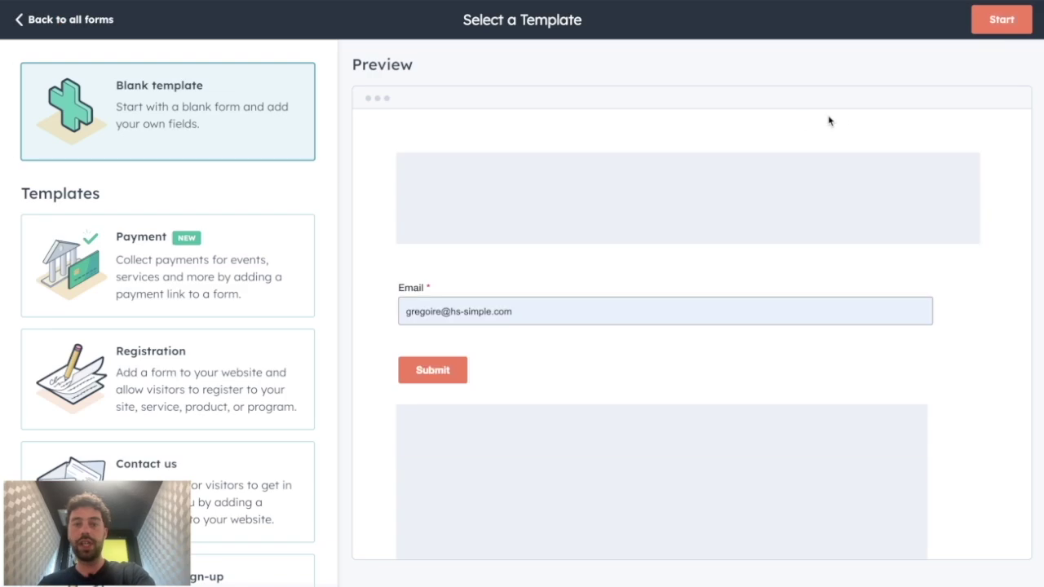
click(1002, 20)
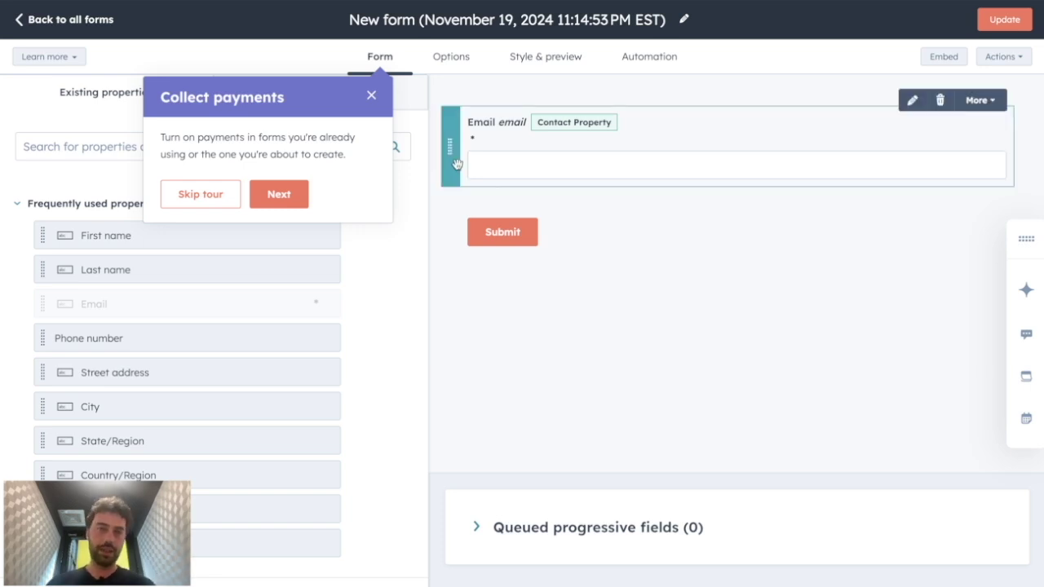
click(371, 96)
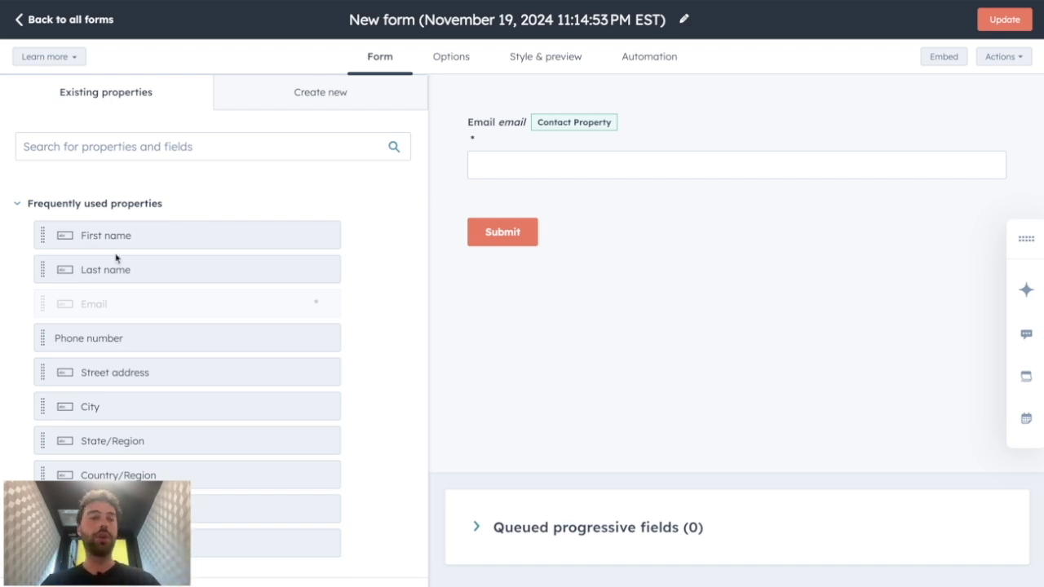
Add First name, Last name, Company name and Phone number fields to the form.
click(47, 246)
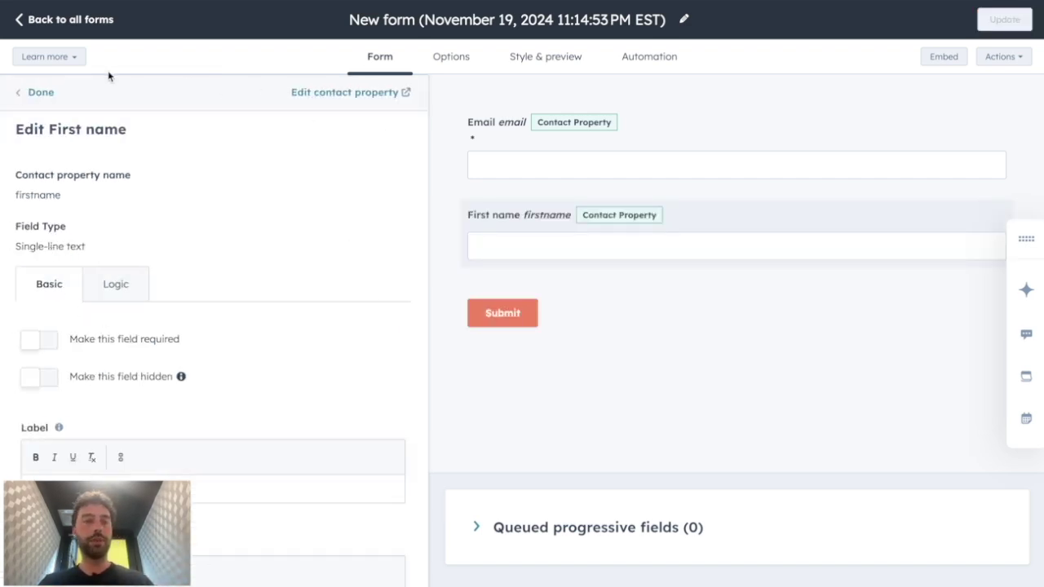
click(48, 269)
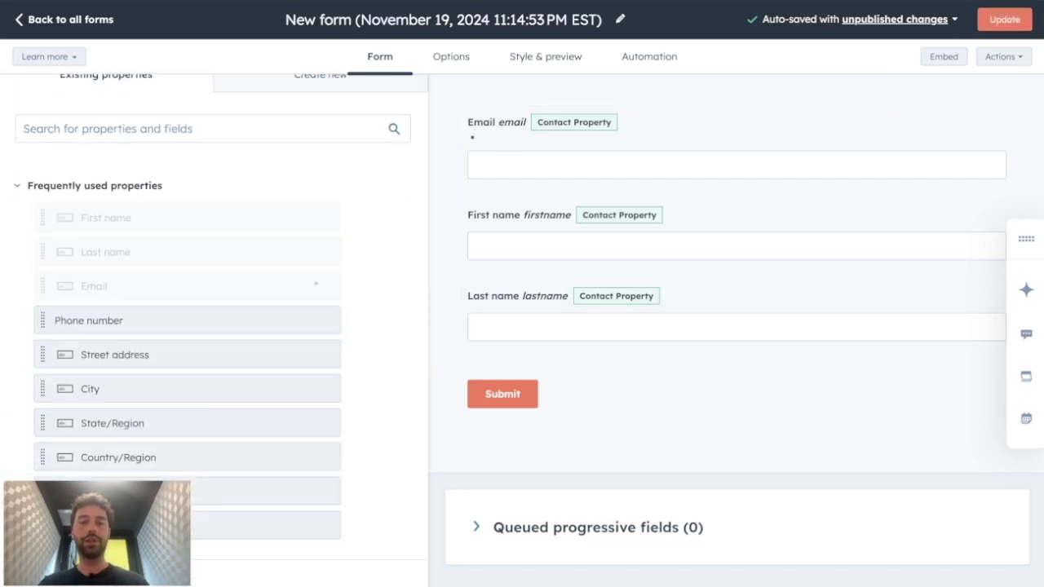
click(272, 319)
click(50, 90)
scroll(264, 413, down, 1)
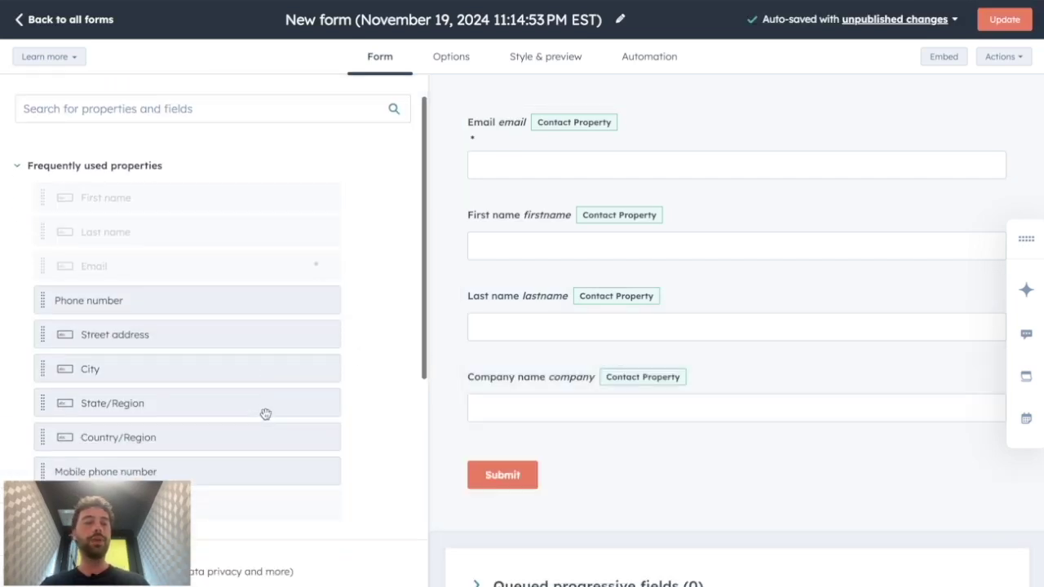
click(58, 301)
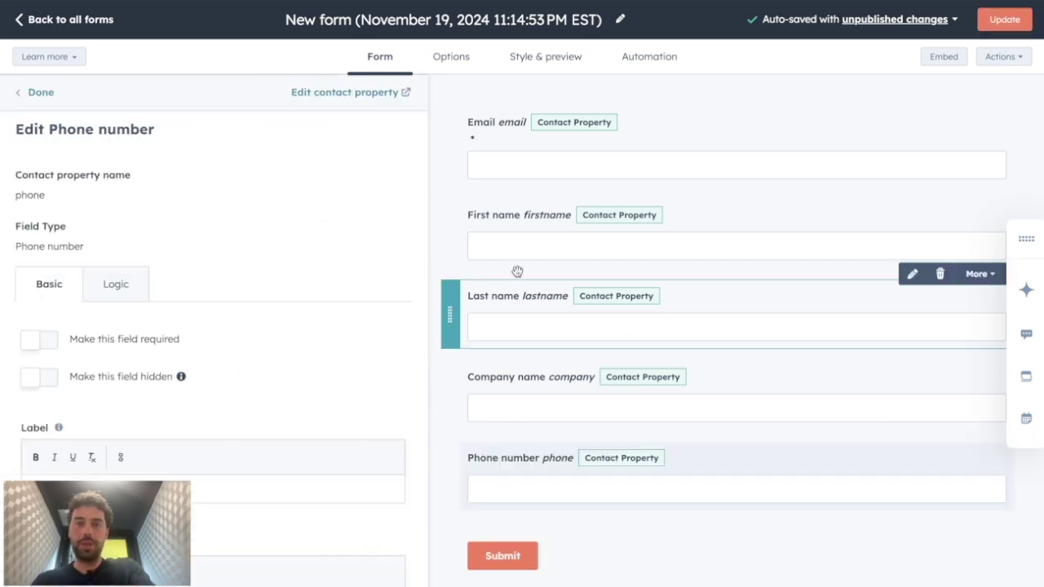
Arrange the form rows: First name beside Last name, then Email beside Phone number.
drag(450, 234, 469, 104)
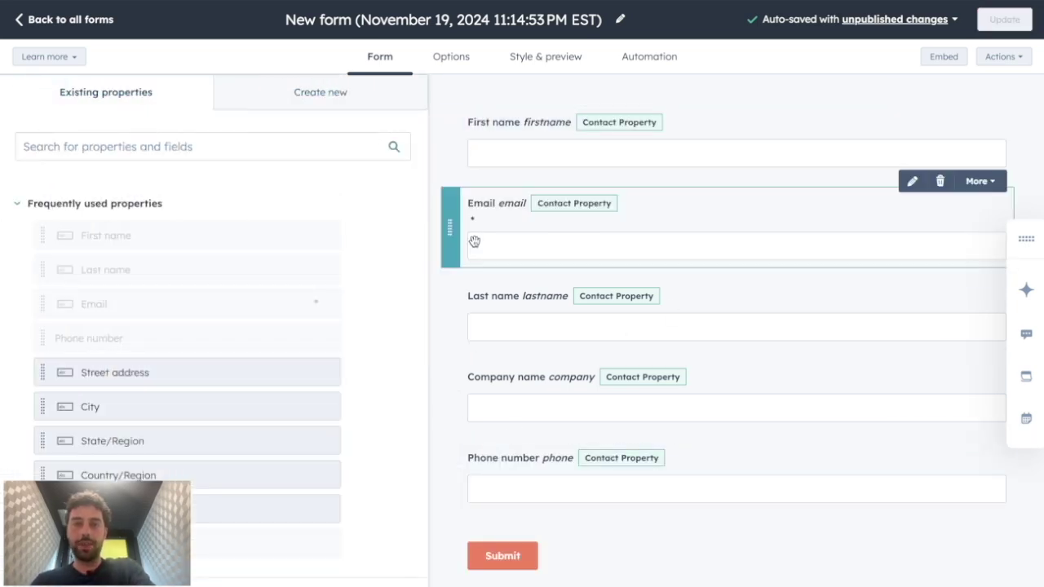
drag(452, 313, 1019, 147)
drag(449, 395, 1019, 275)
Make First name and Last name required fields.
click(514, 133)
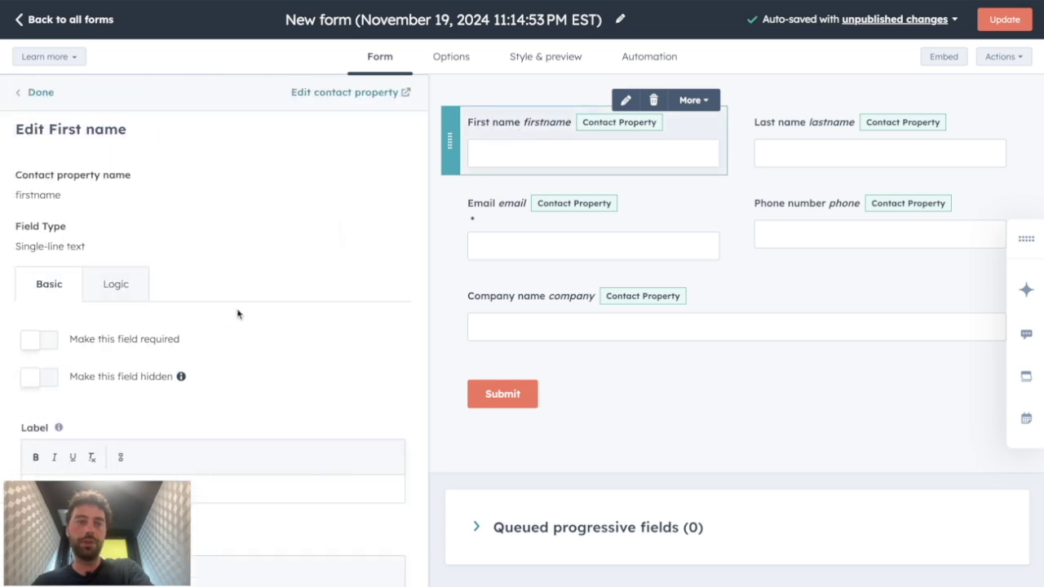
click(32, 342)
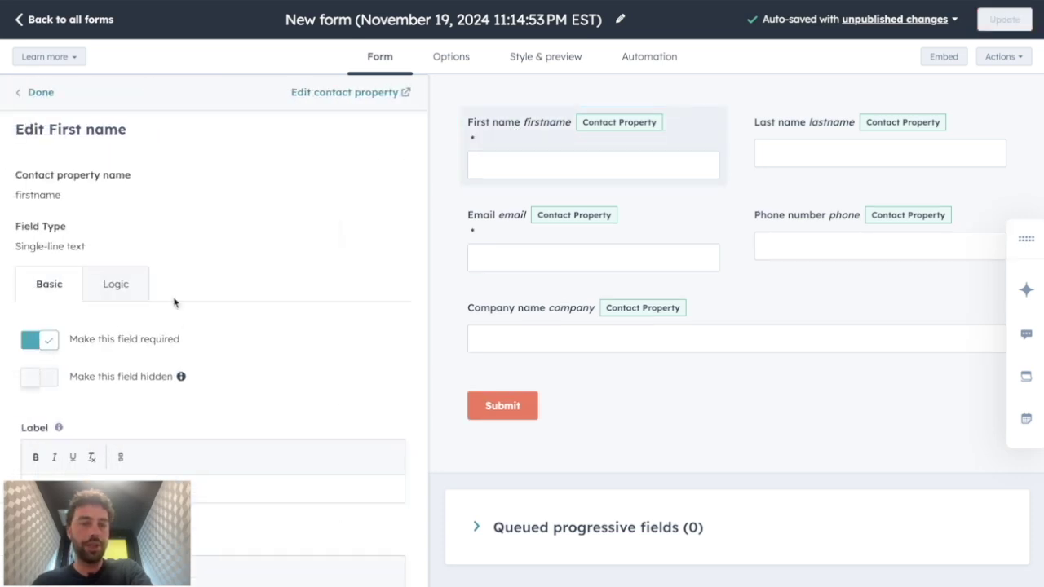
click(776, 157)
click(33, 341)
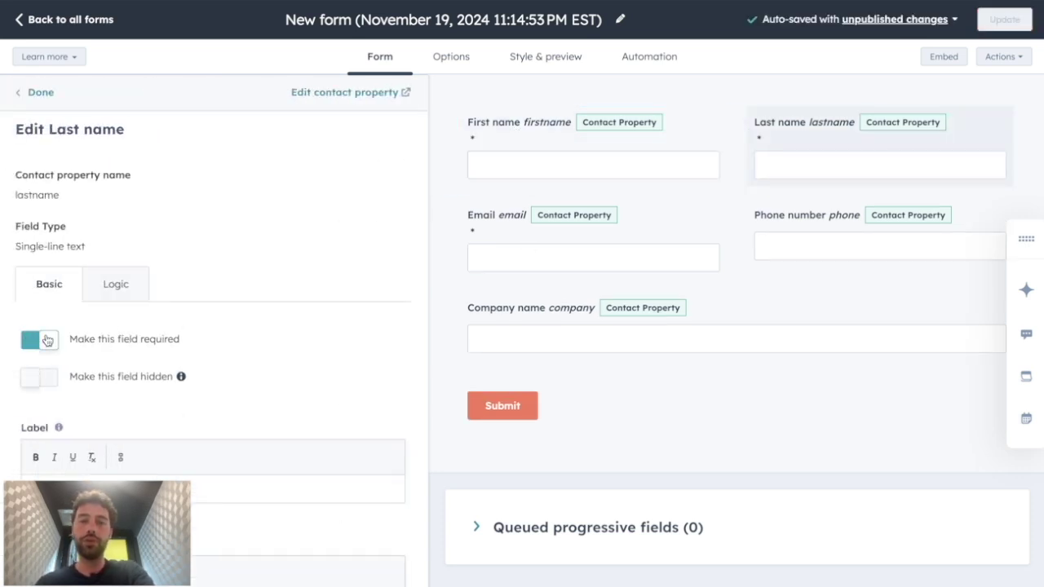
Enable the country code dropdown on Phone number and review the form.
click(636, 314)
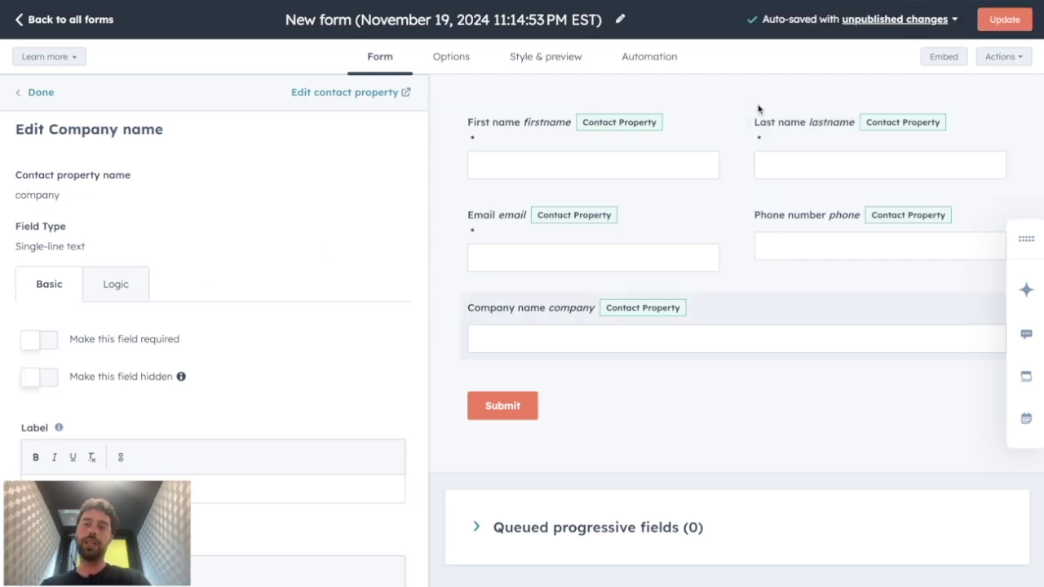
click(818, 219)
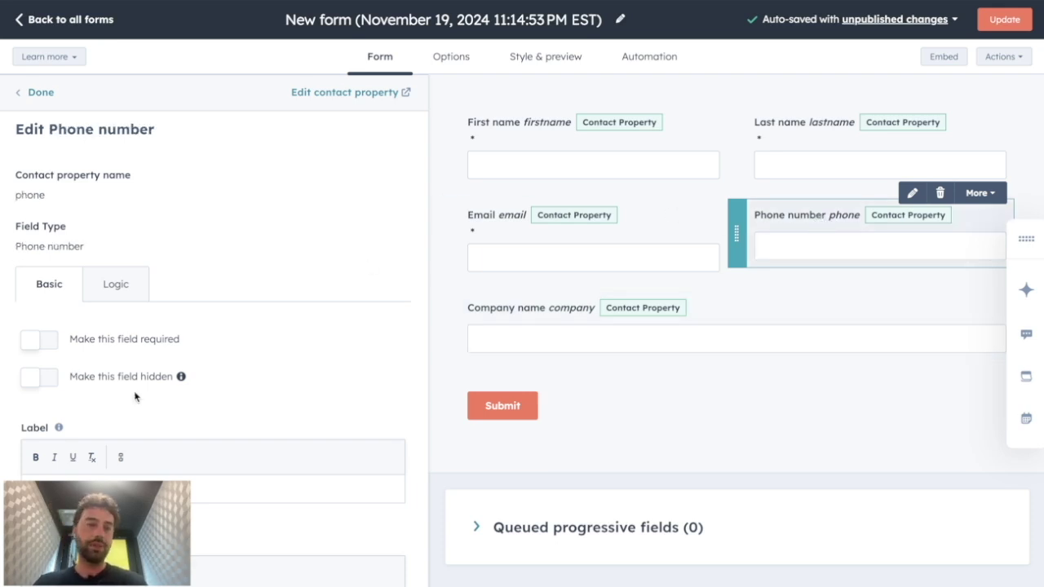
scroll(136, 396, down, 5)
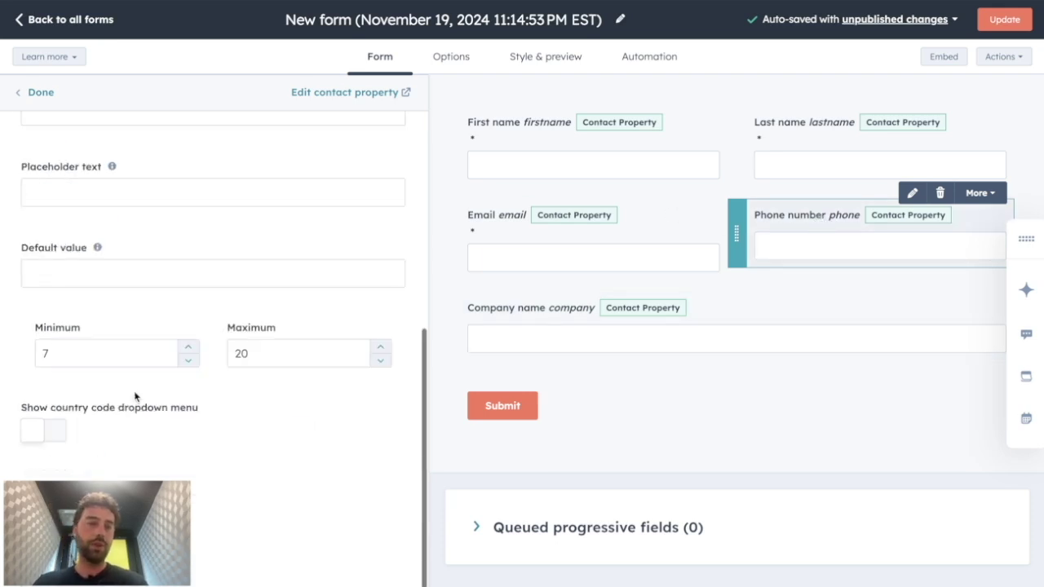
click(31, 431)
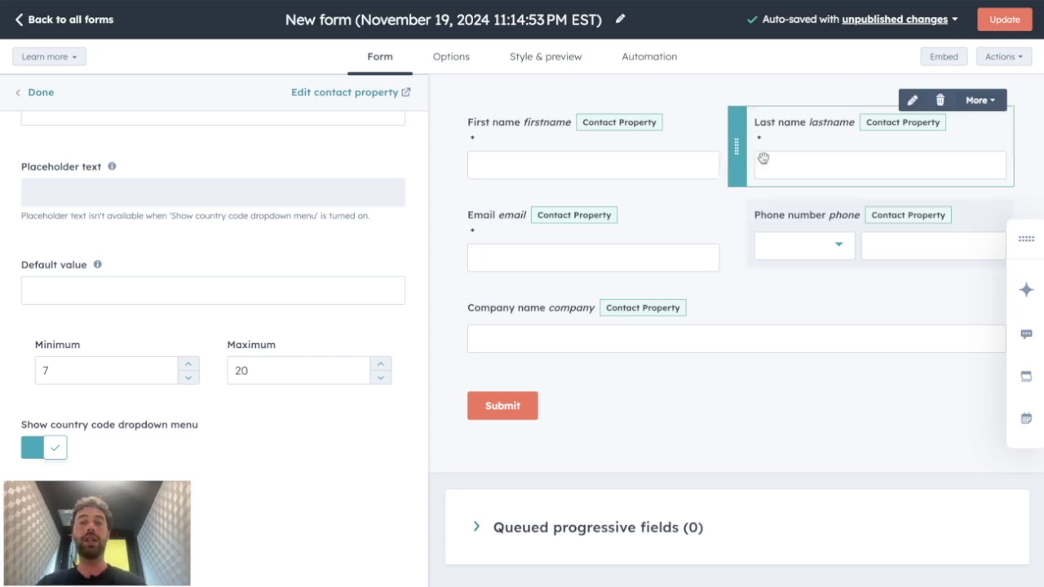
click(1005, 21)
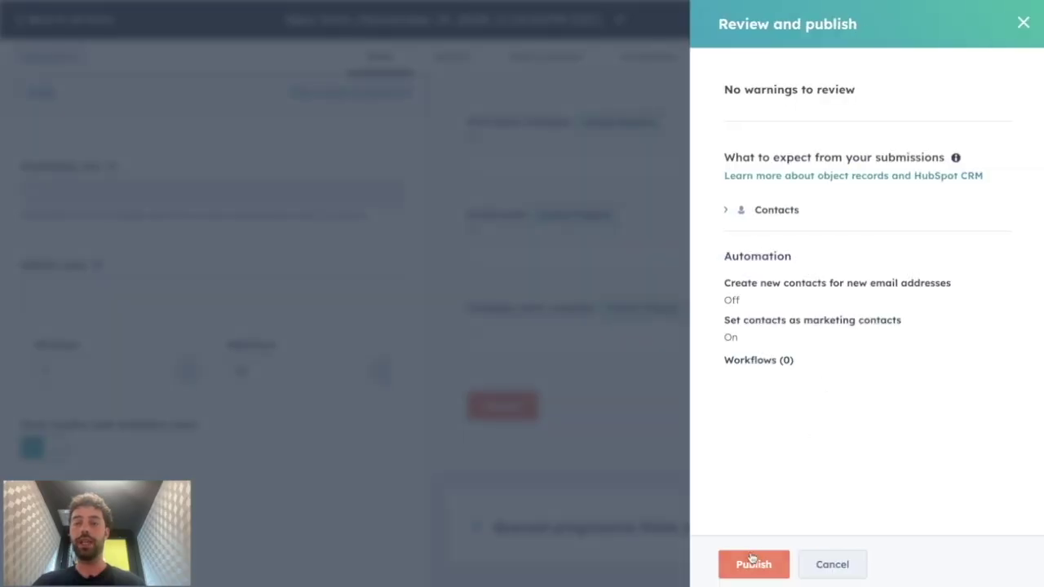
Publish the form and rename it 'Ebook download form'.
click(752, 561)
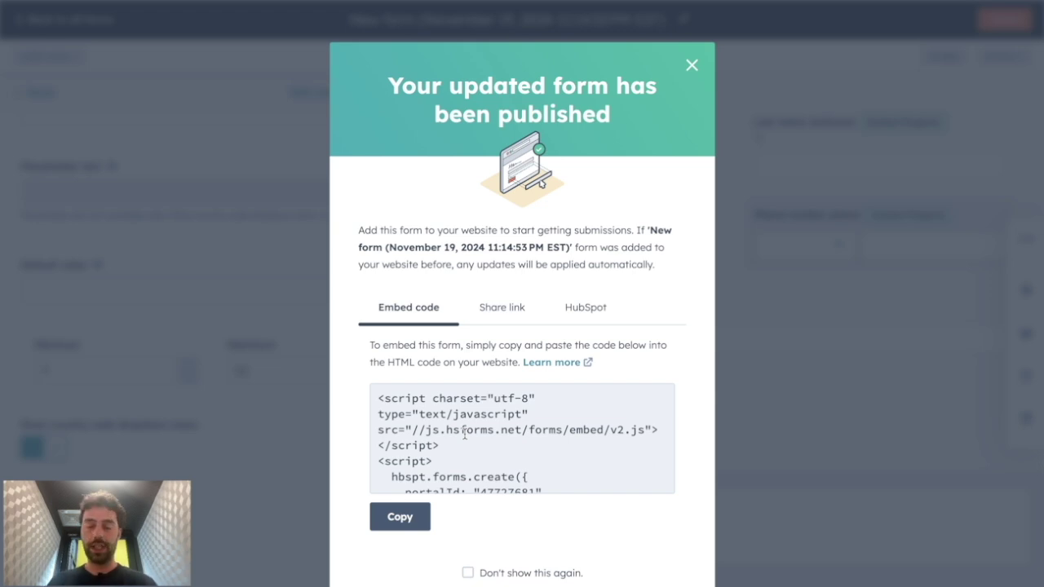
click(690, 66)
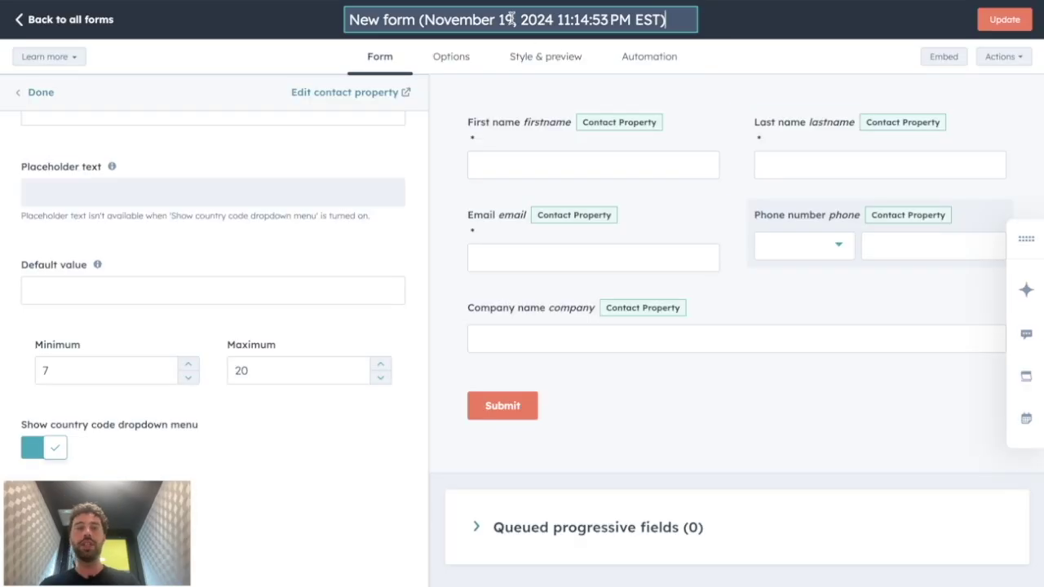
click(512, 20)
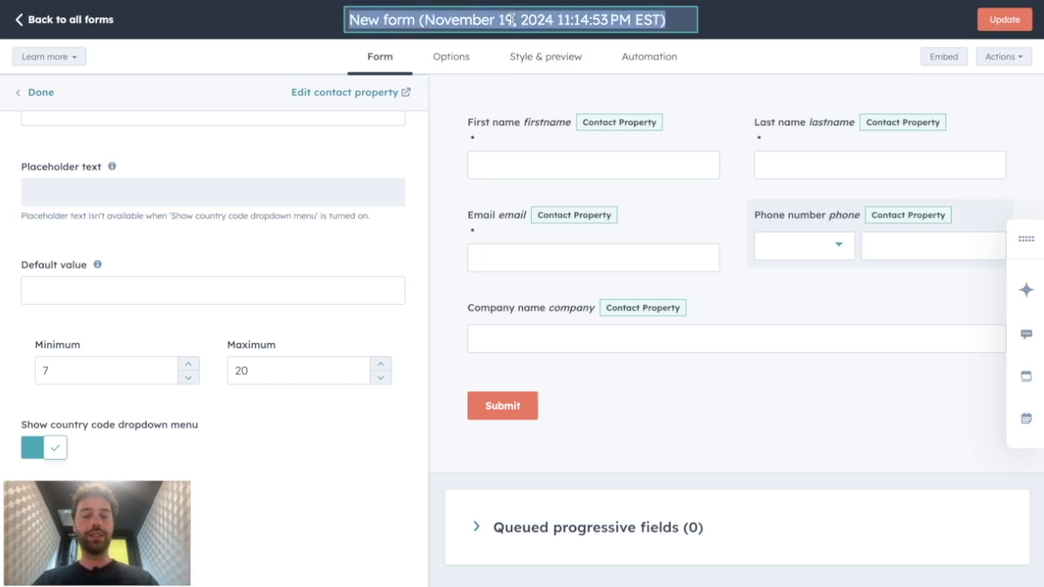
text(Ebook download fo)
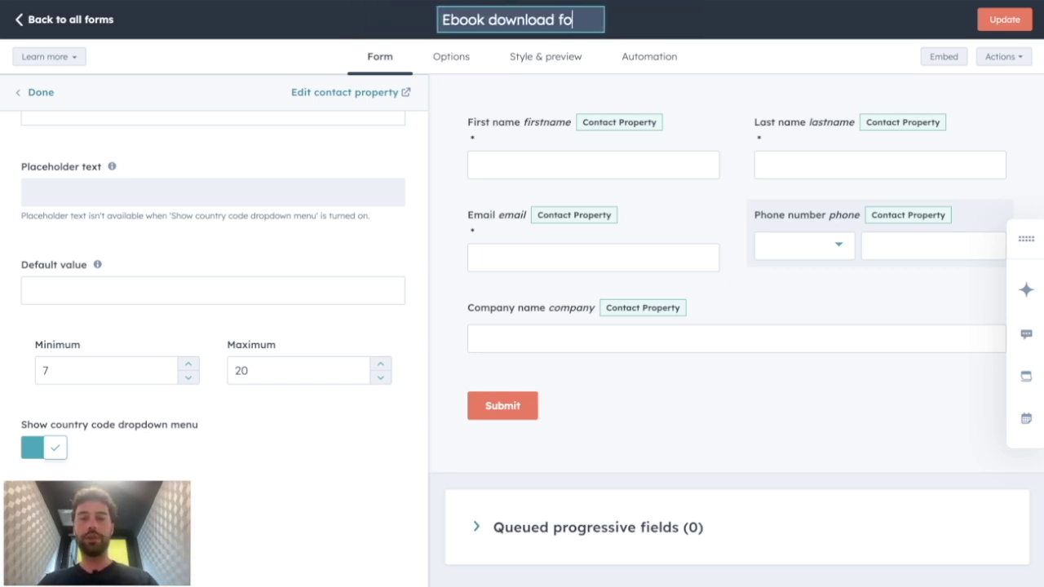
text(rm)
key(Return)
Republish the renamed form and return to the list of all forms.
click(1004, 20)
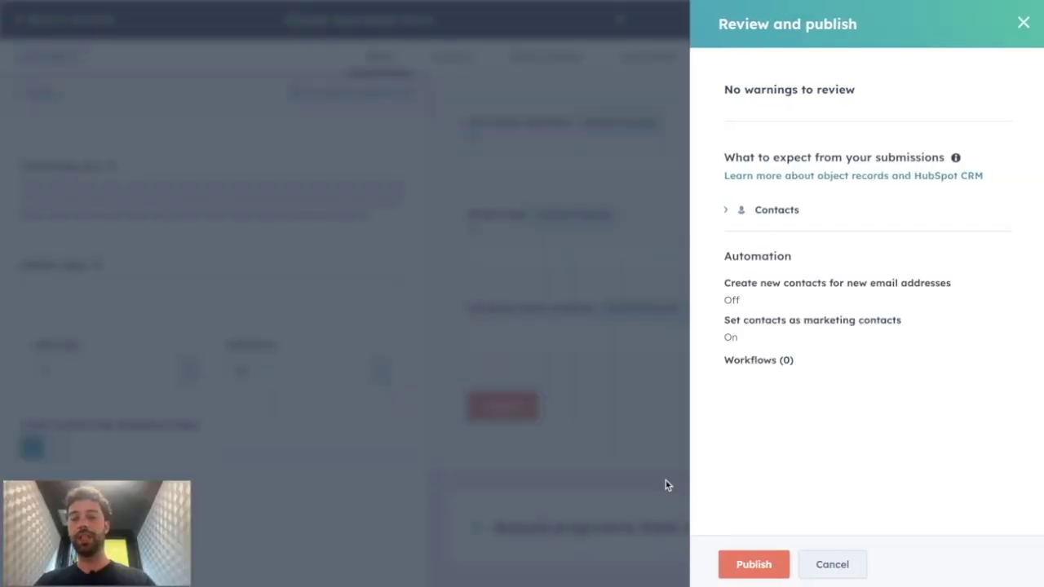
click(753, 564)
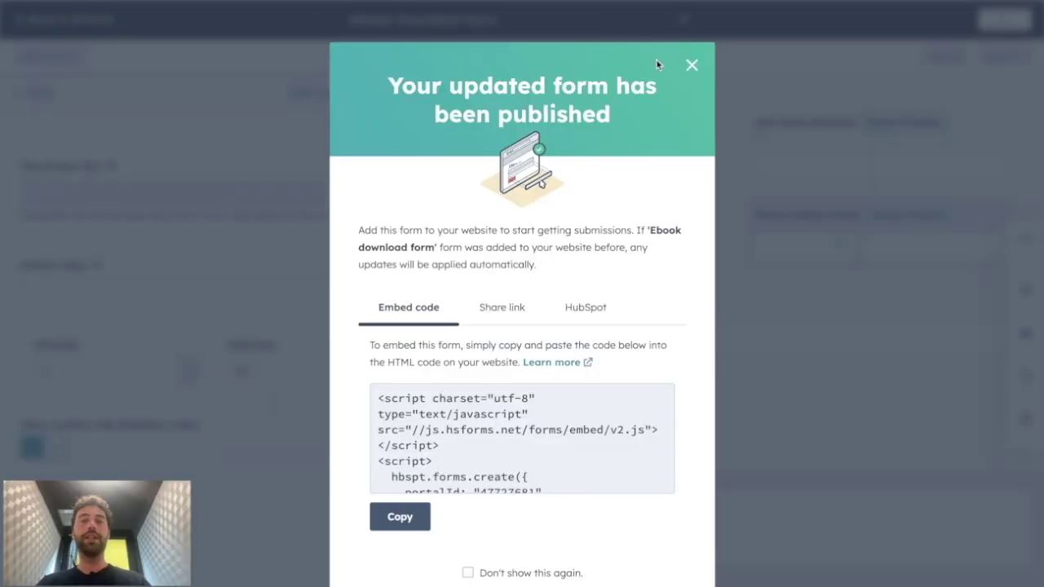
click(691, 65)
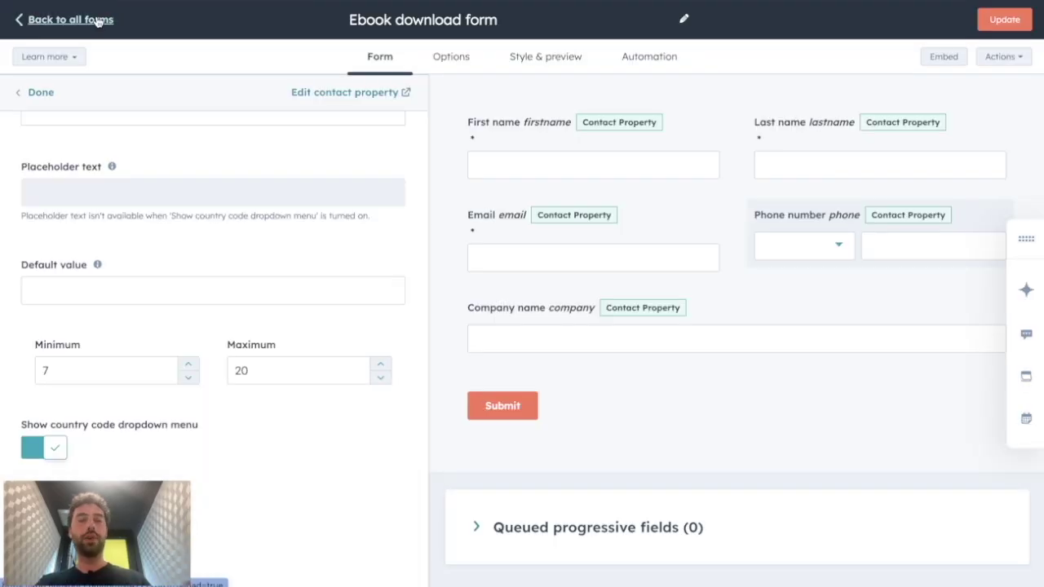
click(70, 20)
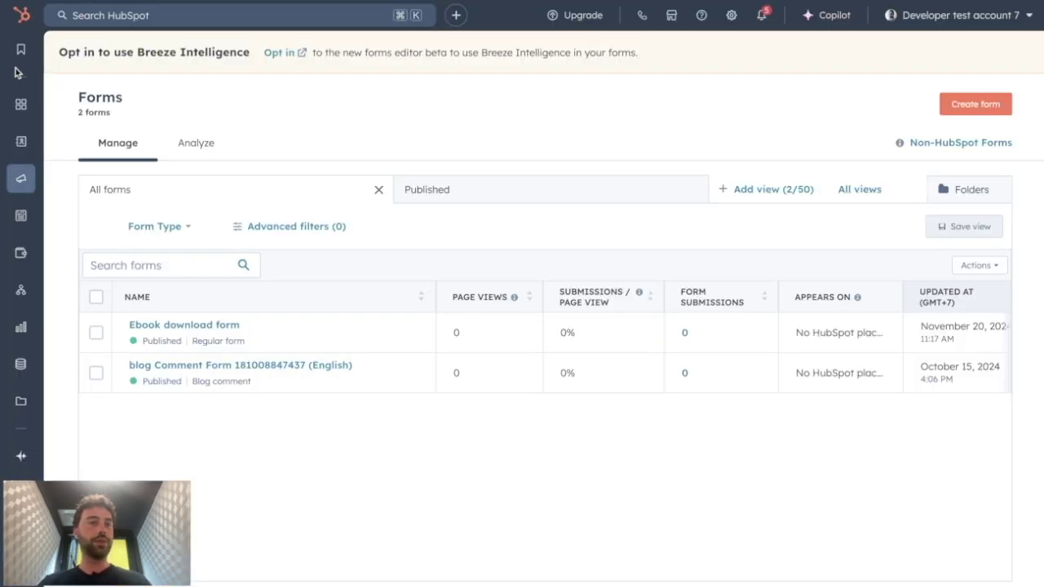
Go to Landing pages and start a new landing page from scratch.
mouse_move(13, 179)
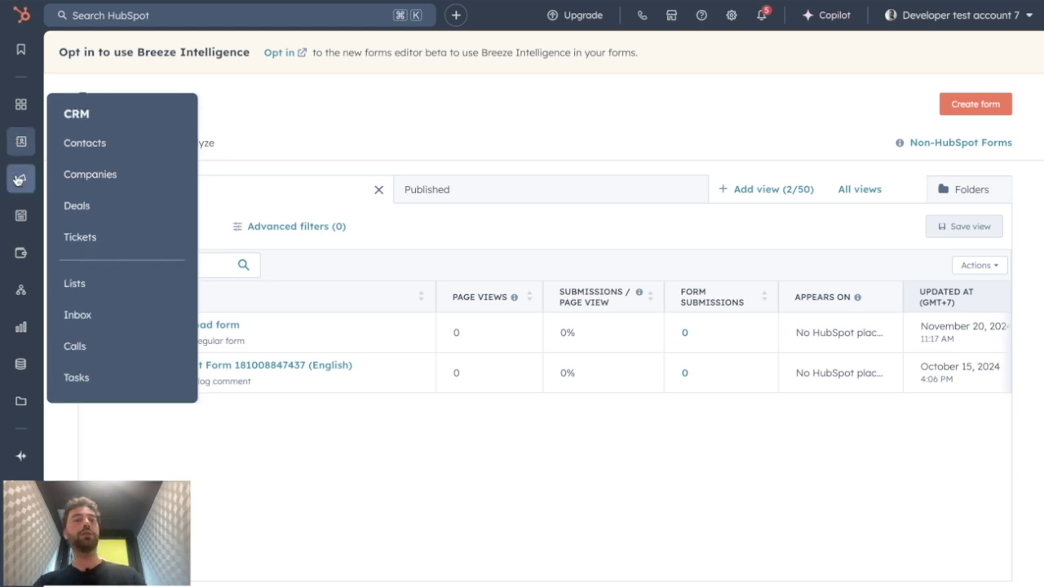
mouse_move(22, 219)
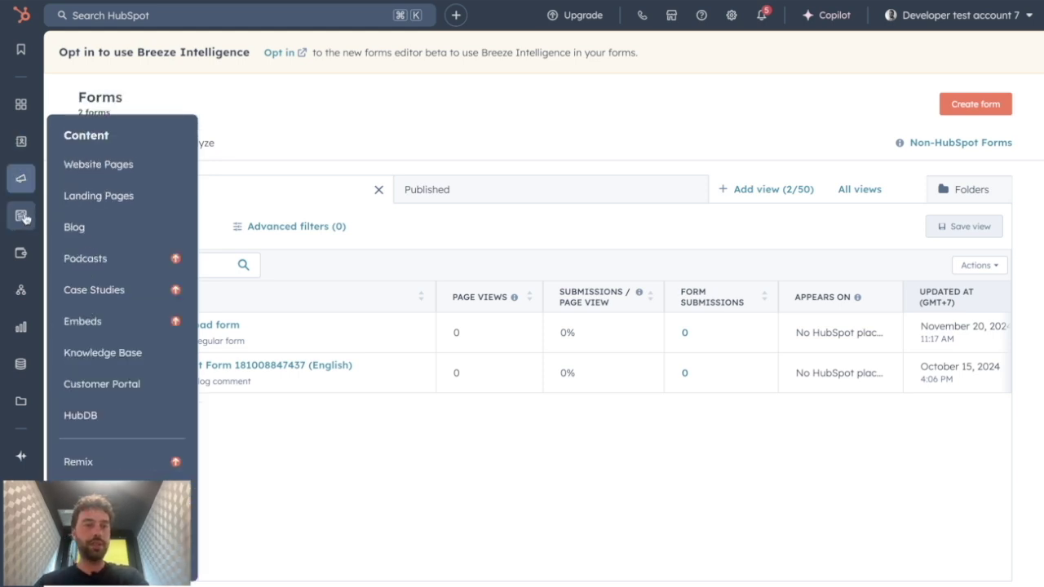
click(99, 194)
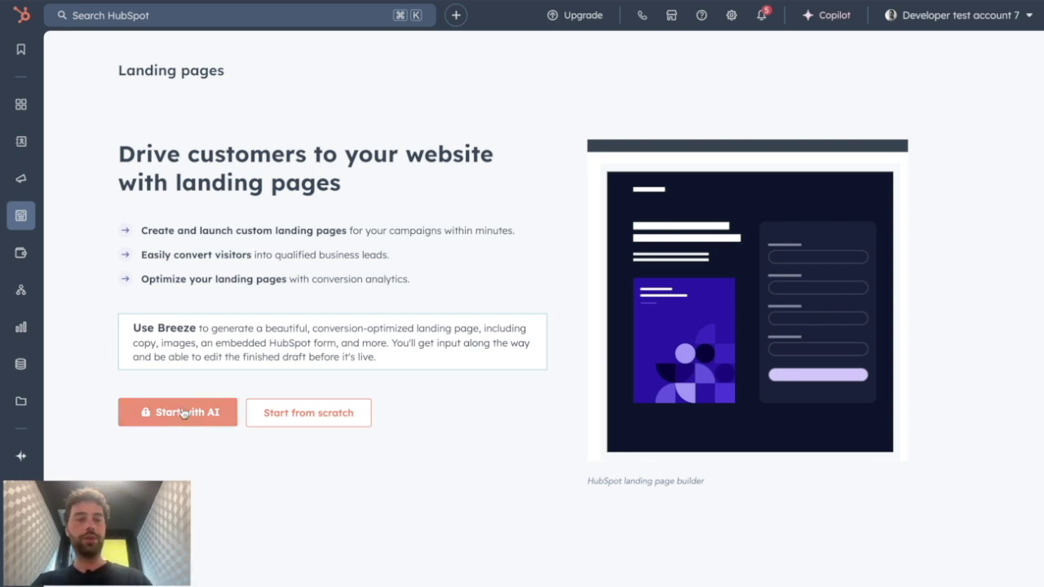
click(310, 414)
Preview the Elevate theme for the new landing page.
click(421, 215)
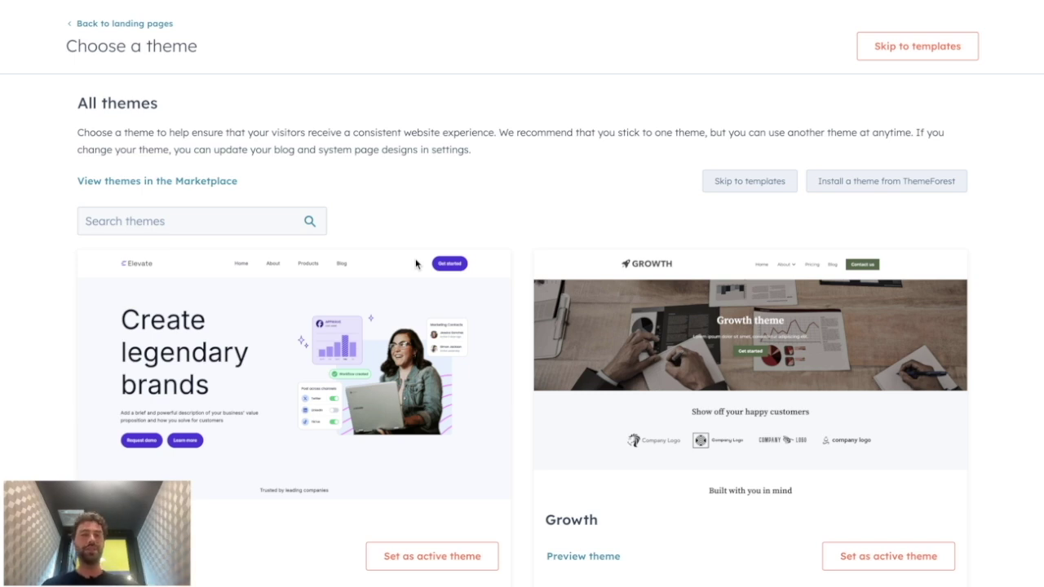
scroll(390, 202, down, 6)
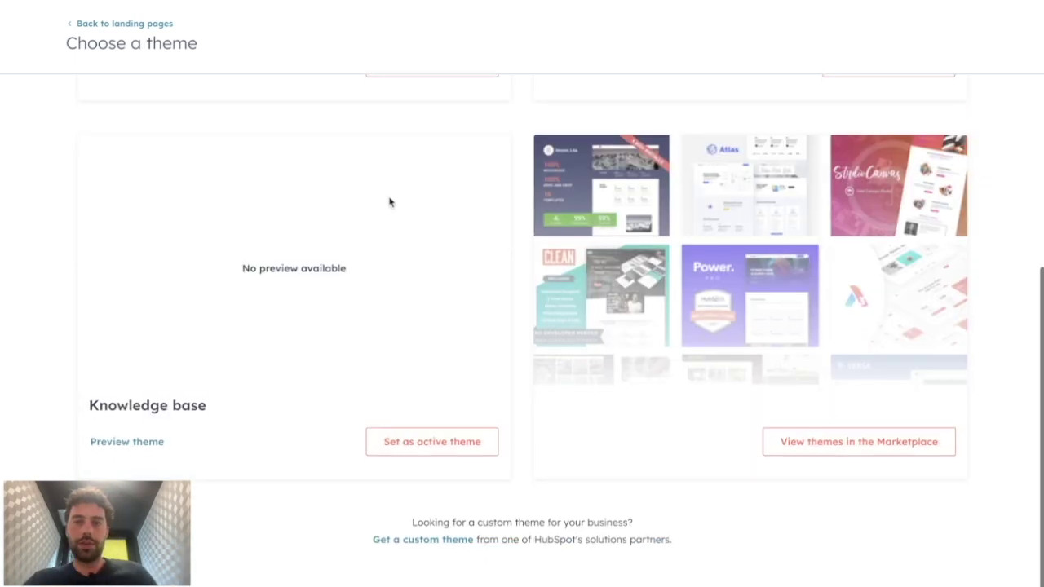
scroll(390, 202, up, 6)
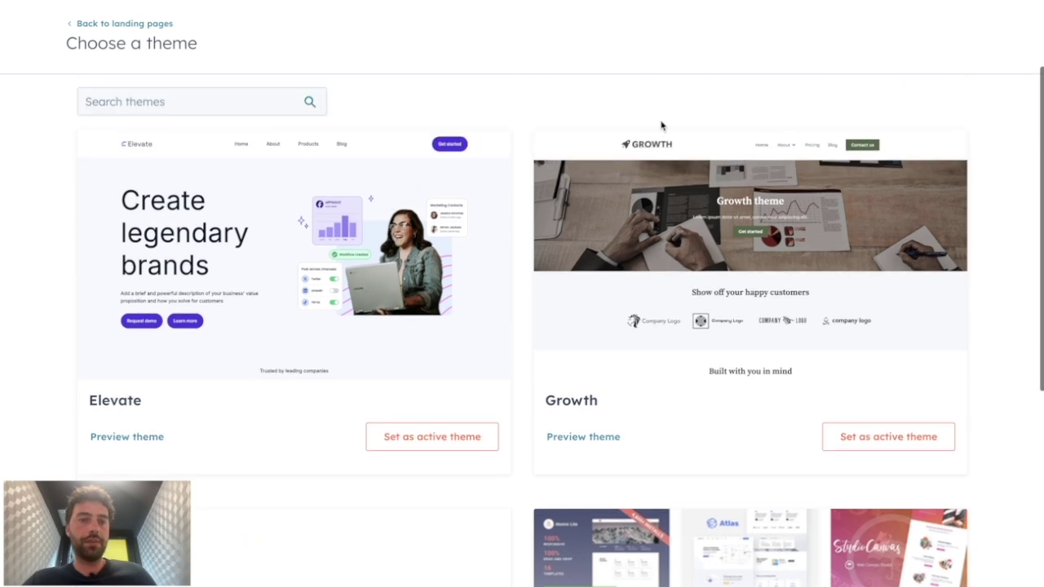
click(113, 444)
Inspect Elevate's 'Landing page - downloadable resource' layout, then choose the Elevate theme.
click(142, 75)
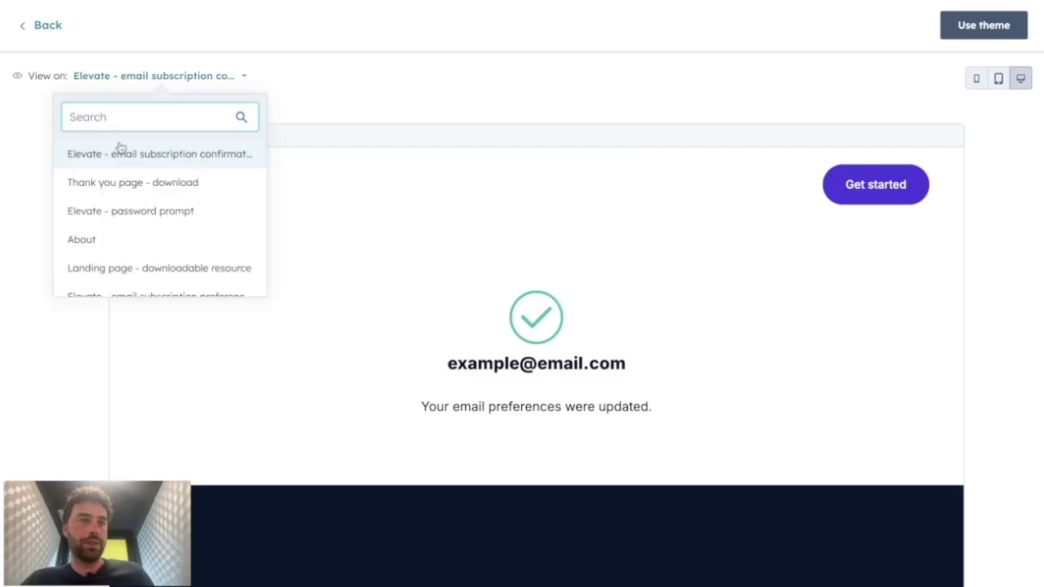
scroll(102, 243, down, 1)
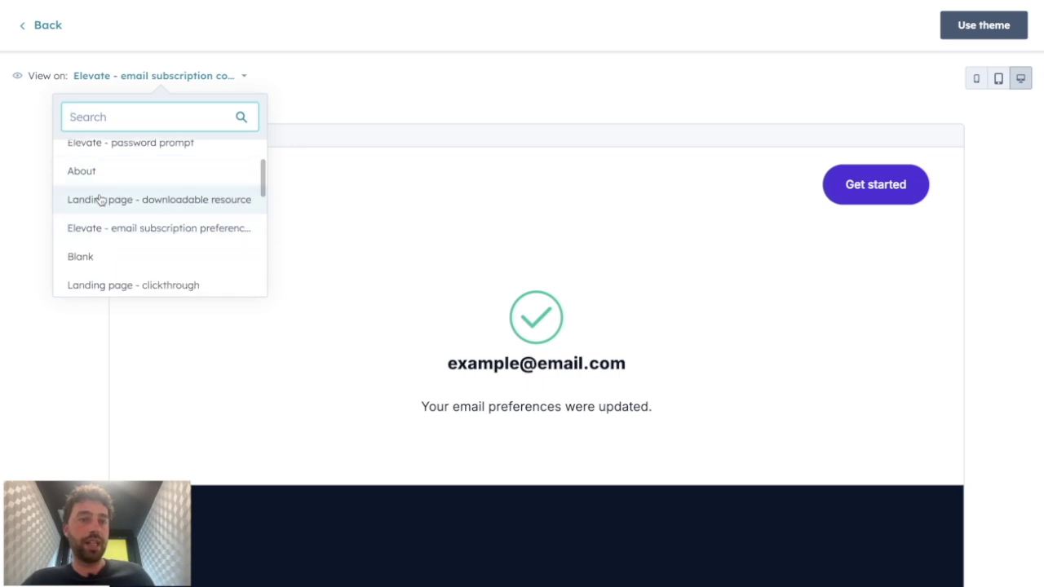
click(160, 199)
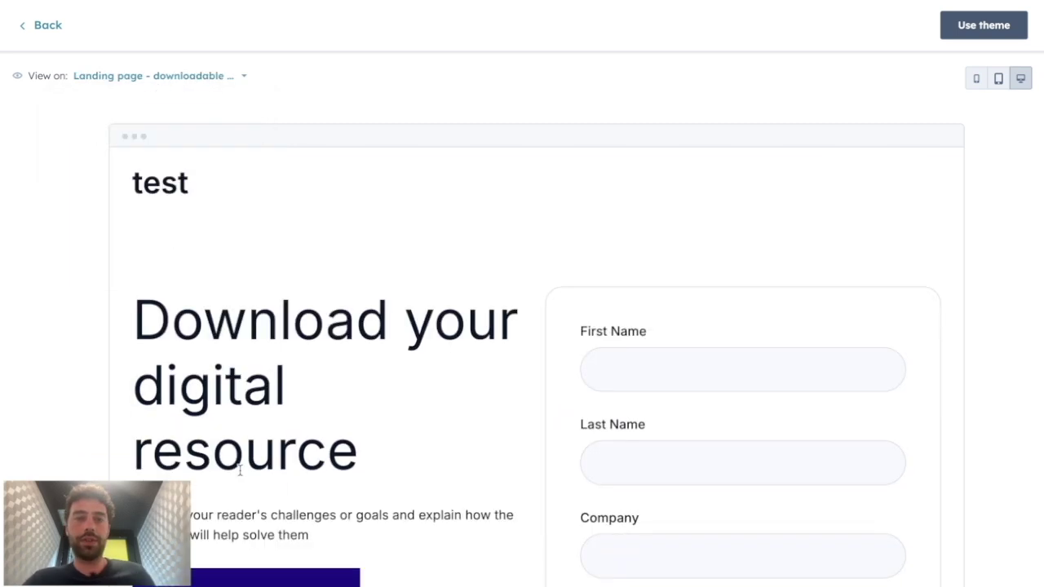
scroll(240, 471, down, 2)
scroll(240, 470, up, 2)
scroll(337, 384, down, 4)
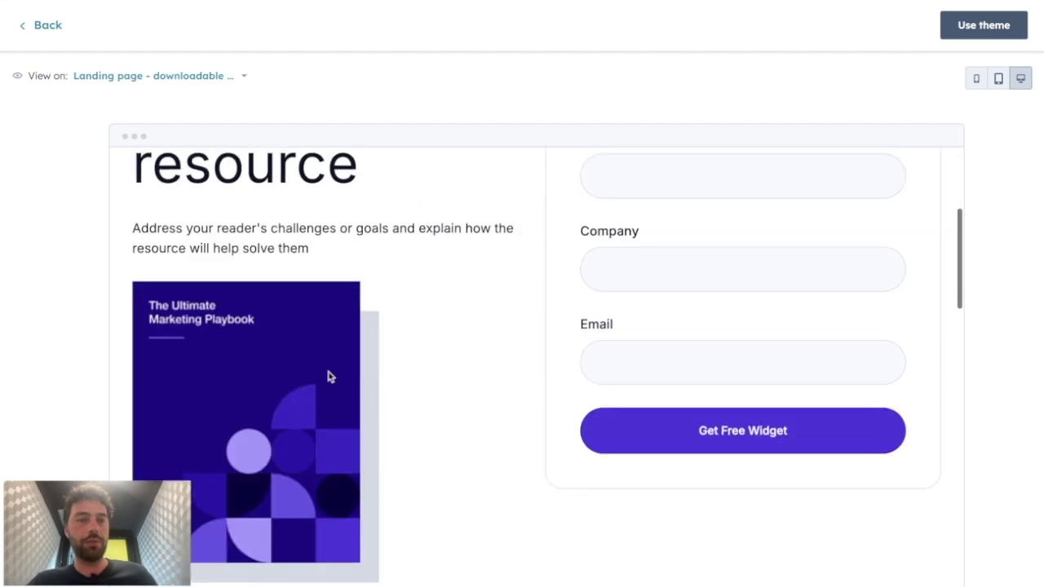
scroll(330, 377, up, 1)
scroll(242, 445, up, 1)
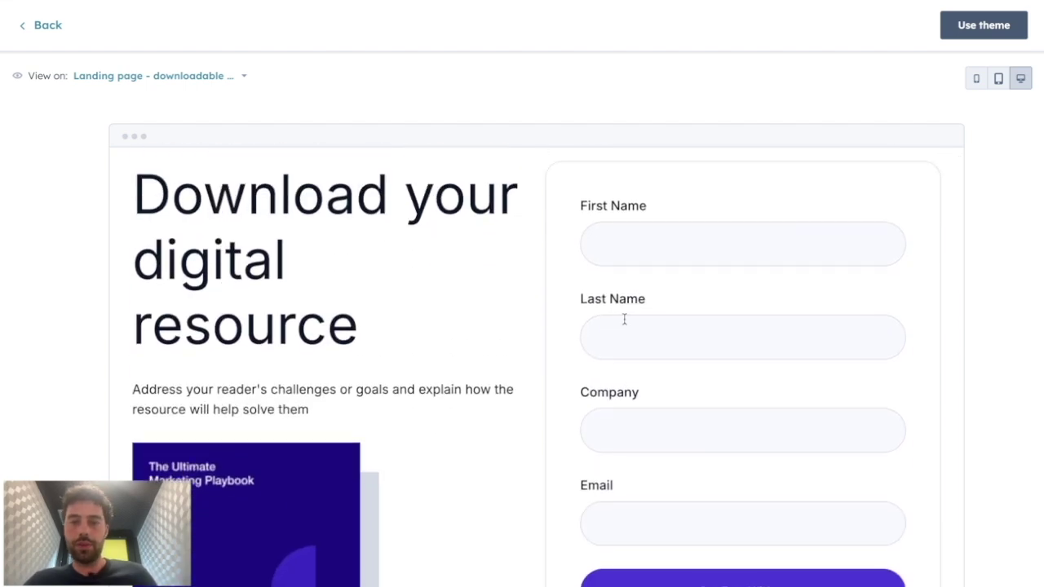
scroll(624, 320, down, 10)
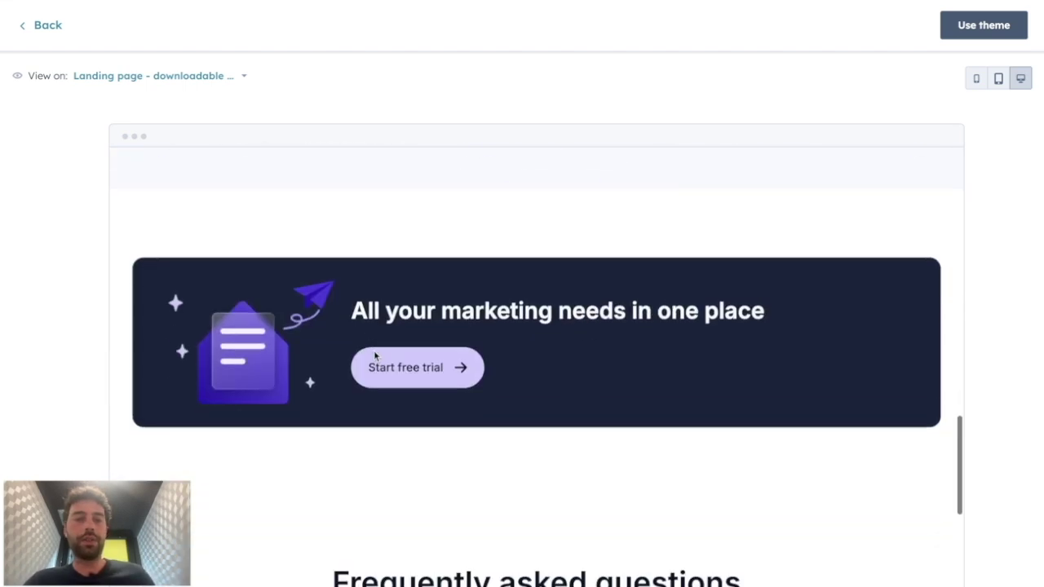
scroll(373, 352, up, 1)
scroll(373, 353, down, 6)
scroll(374, 354, up, 8)
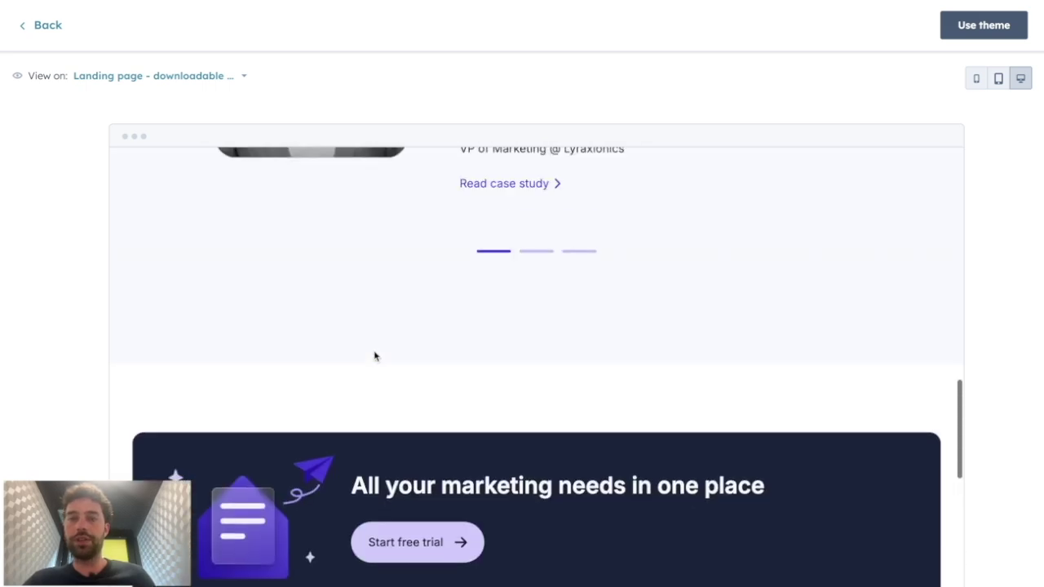
scroll(375, 353, up, 10)
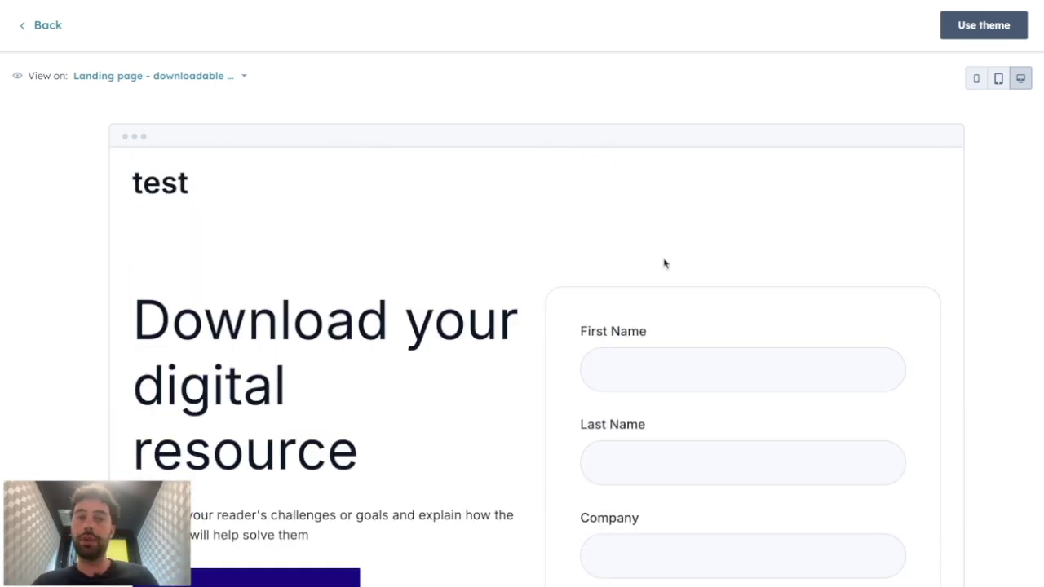
click(971, 27)
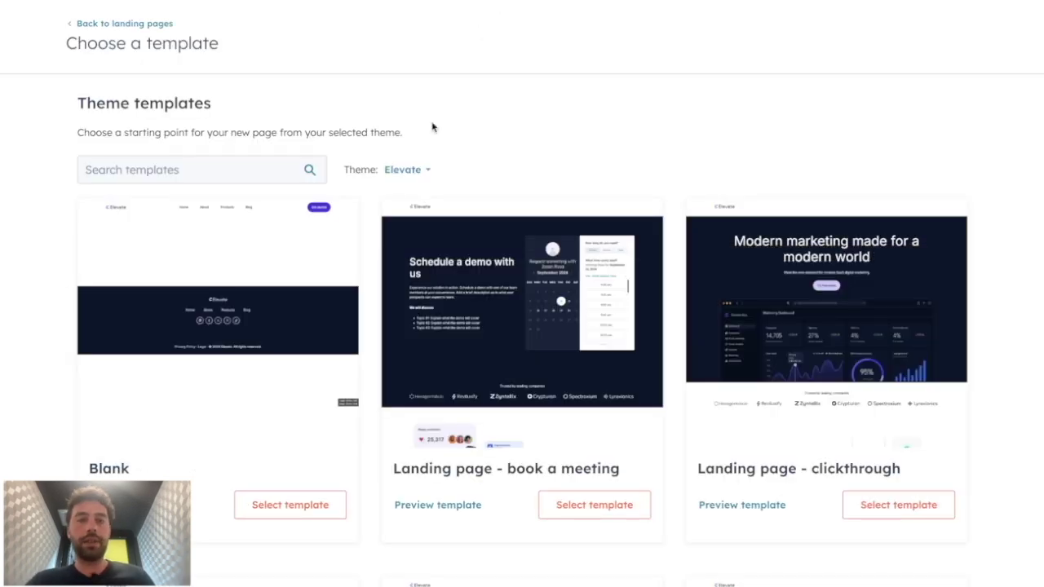
Build the 'ebook lp' draft from the downloadable resource landing page template.
scroll(558, 363, down, 5)
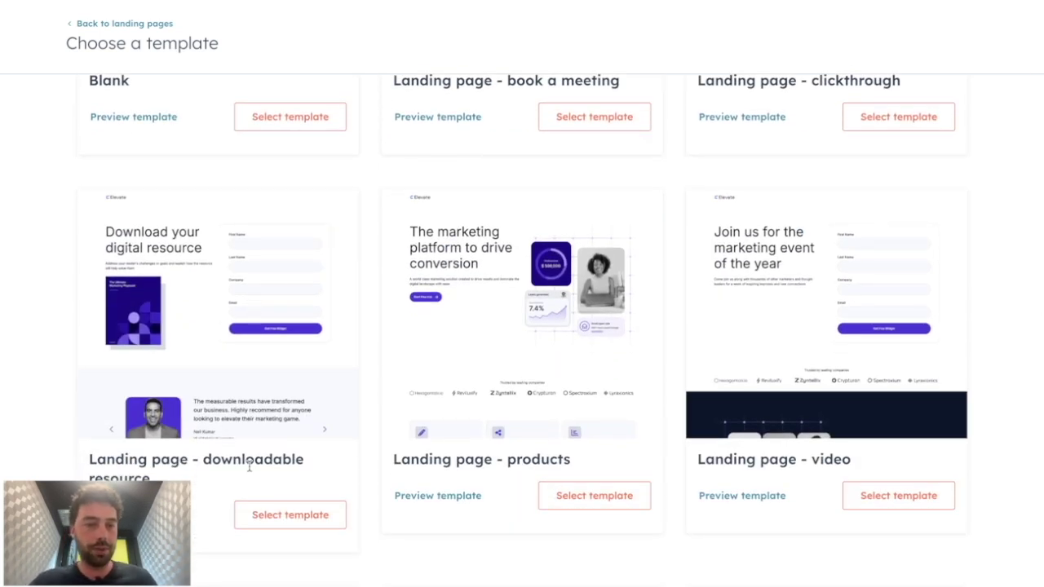
click(280, 523)
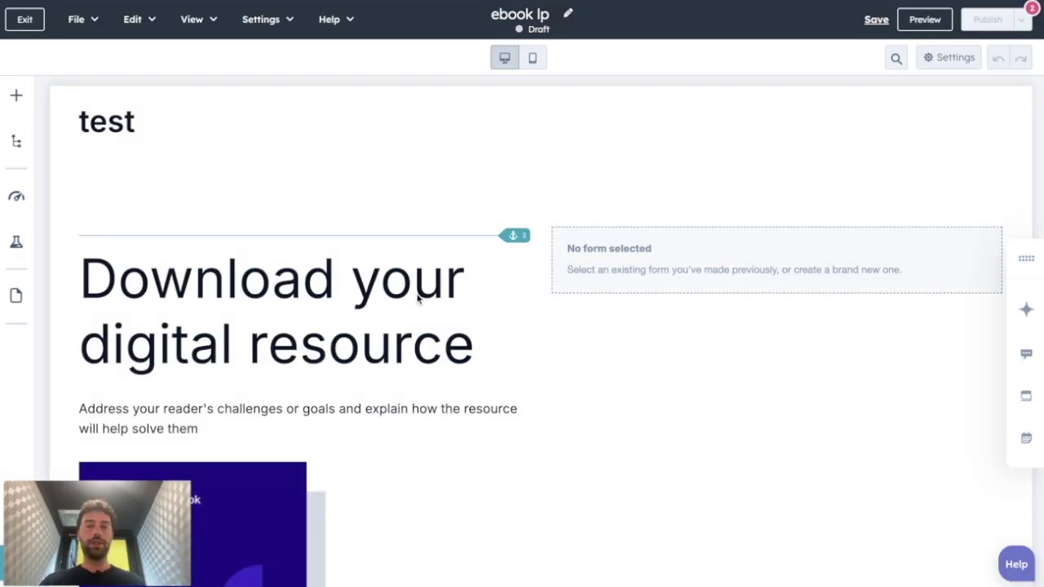
Remove the testimonial section from the draft landing page.
scroll(418, 299, down, 1)
scroll(515, 399, down, 1)
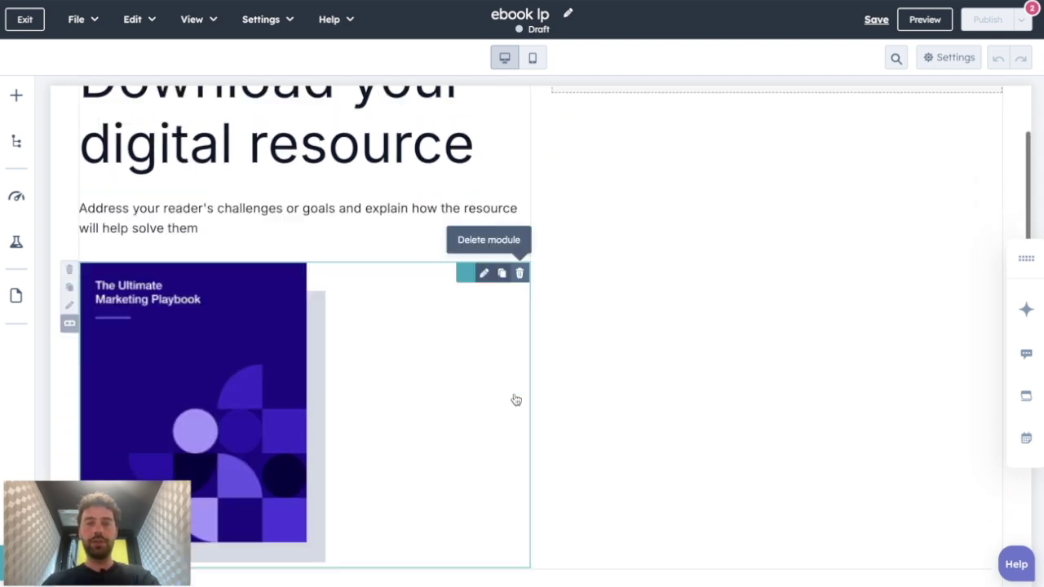
scroll(515, 399, down, 3)
scroll(759, 302, up, 4)
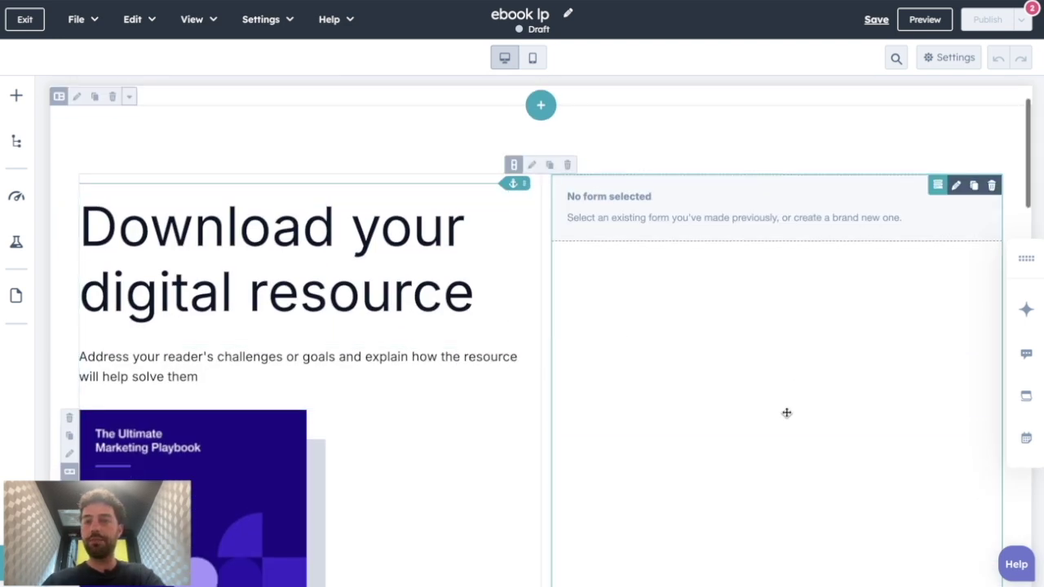
scroll(786, 412, down, 5)
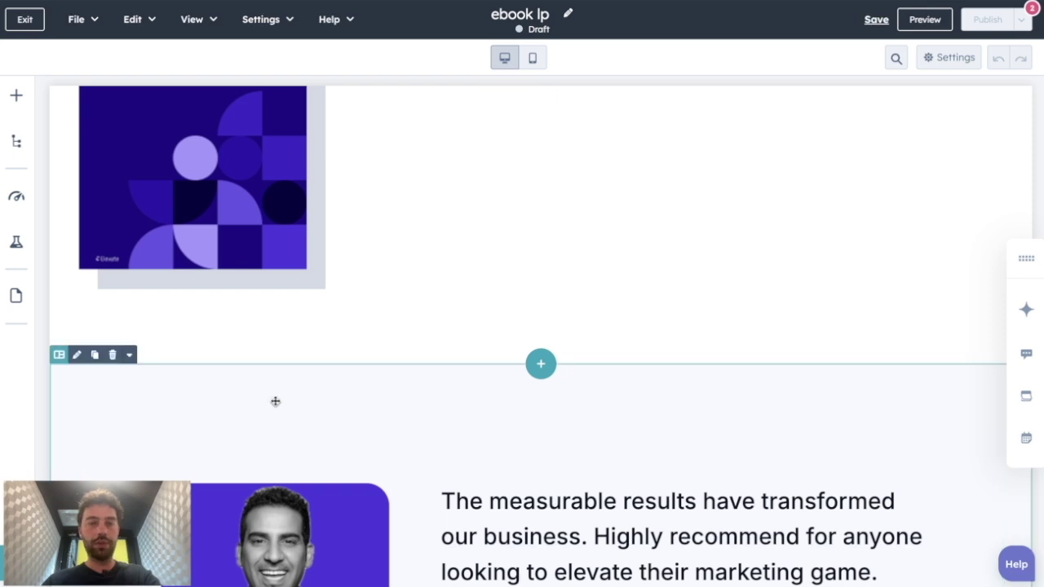
scroll(275, 401, down, 3)
scroll(158, 313, up, 2)
click(113, 237)
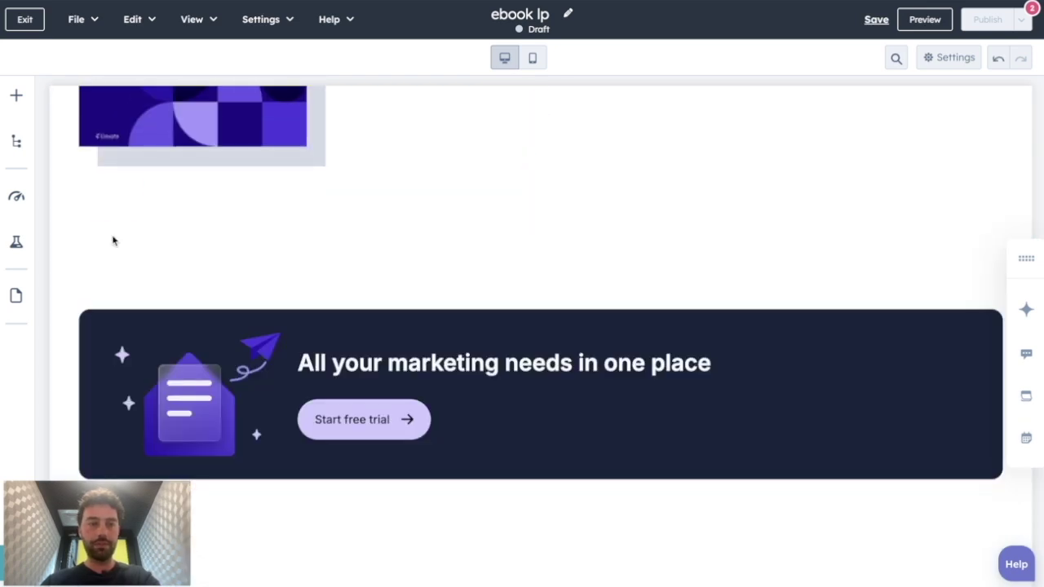
Add a Feature list module just above the call-to-action banner.
click(15, 95)
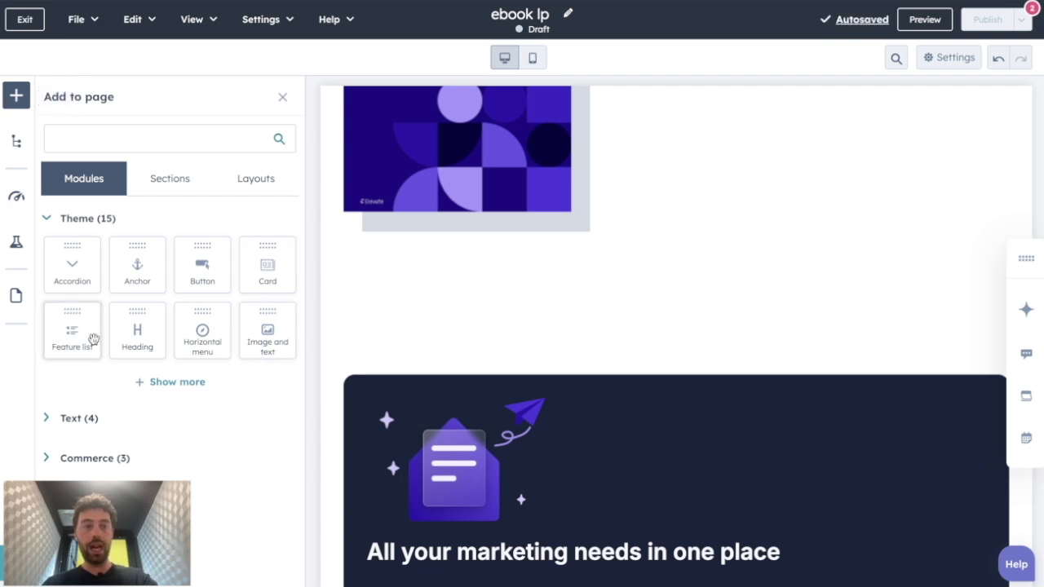
drag(93, 340, 569, 309)
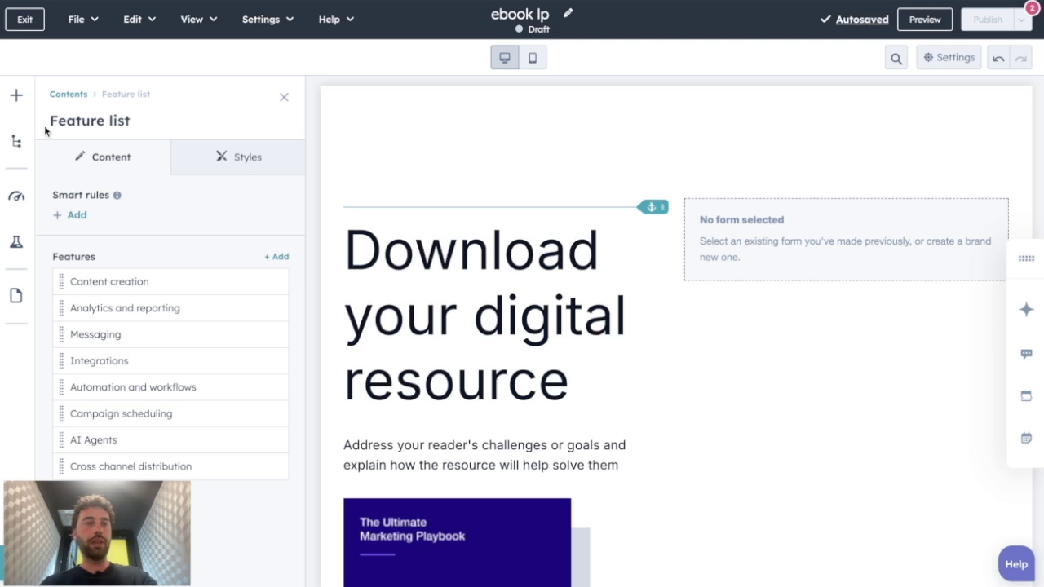
click(284, 97)
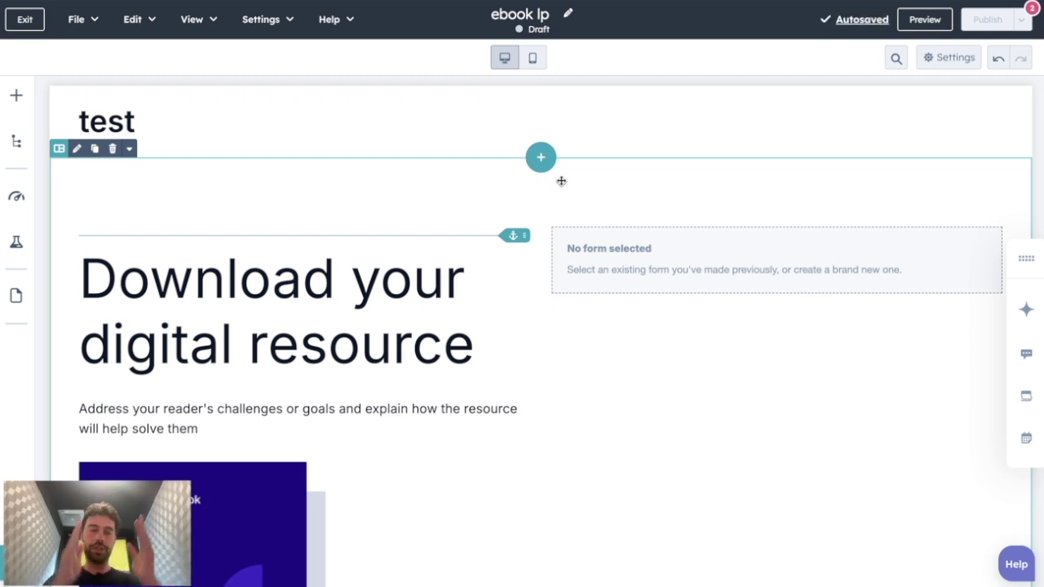
Delete the features, call-to-action banner and FAQ sections, keeping only the download section.
scroll(561, 180, down, 7)
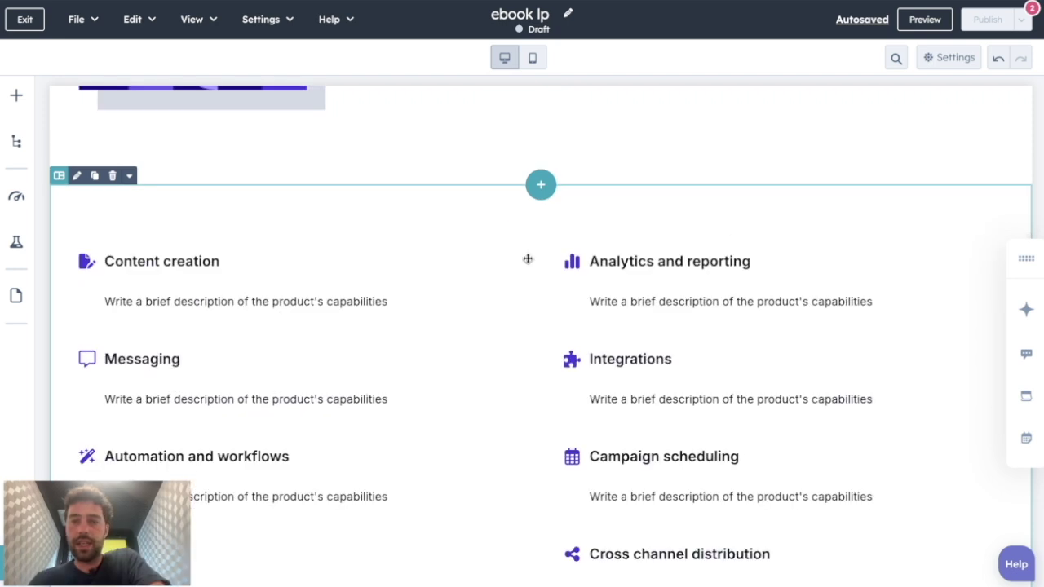
click(113, 176)
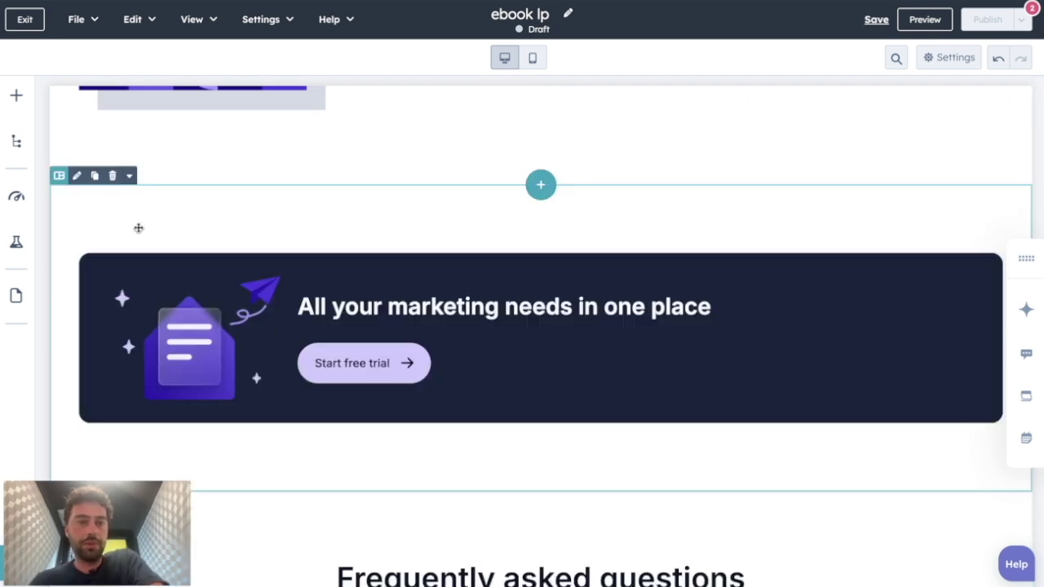
click(112, 176)
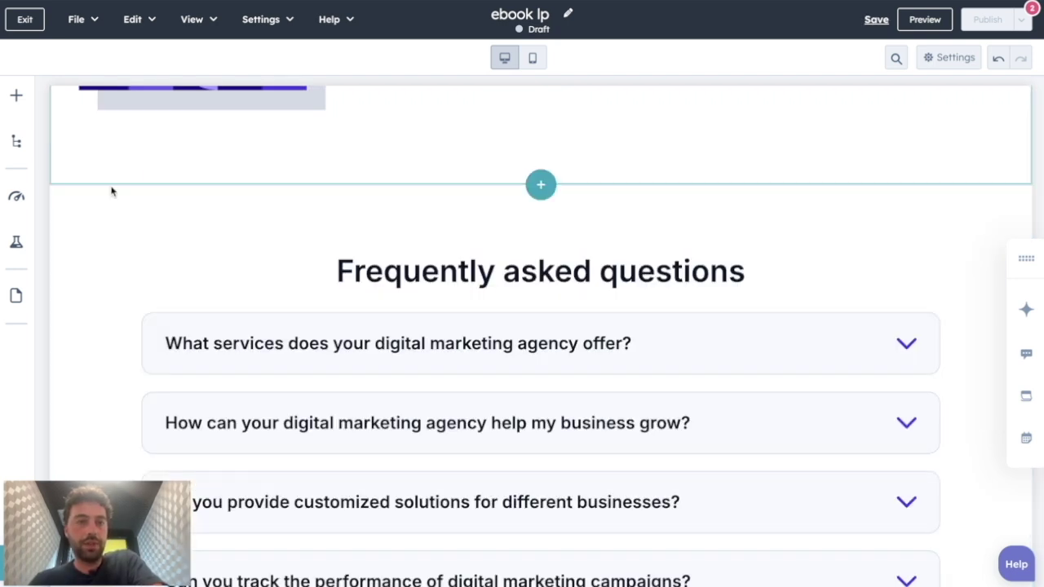
click(112, 176)
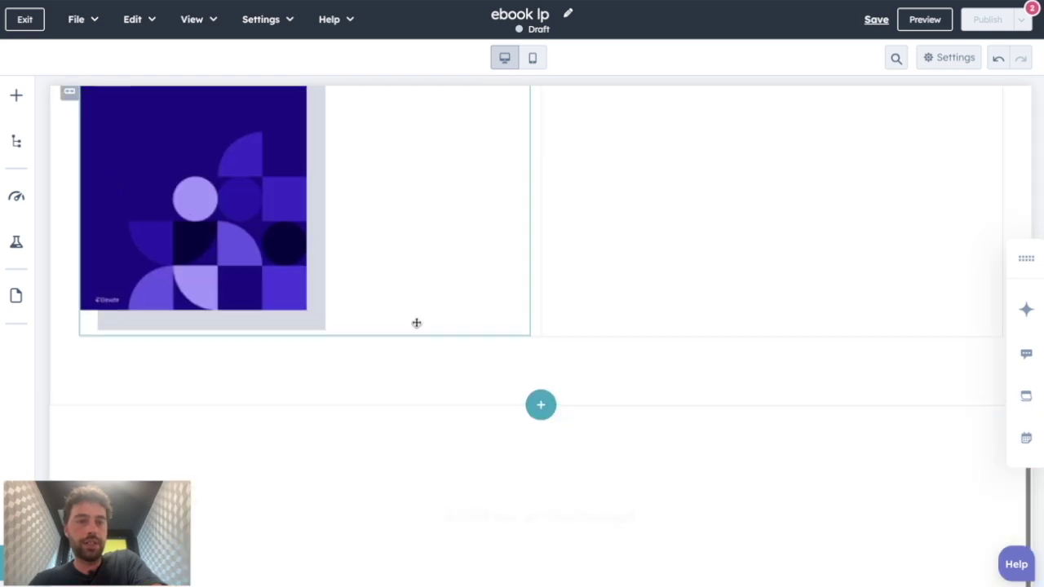
scroll(416, 322, up, 5)
scroll(416, 322, down, 1)
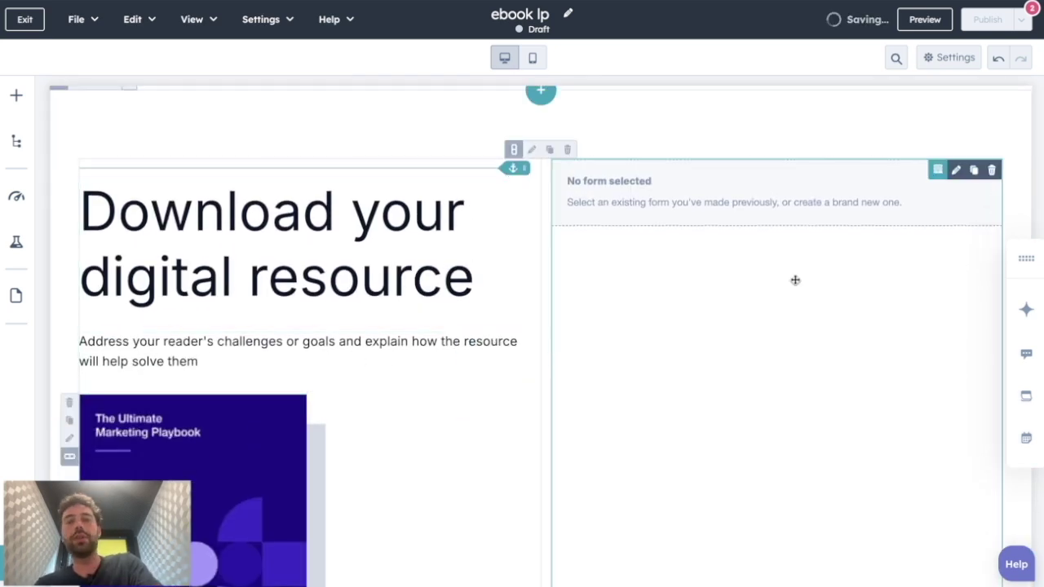
scroll(251, 264, down, 1)
scroll(264, 331, up, 1)
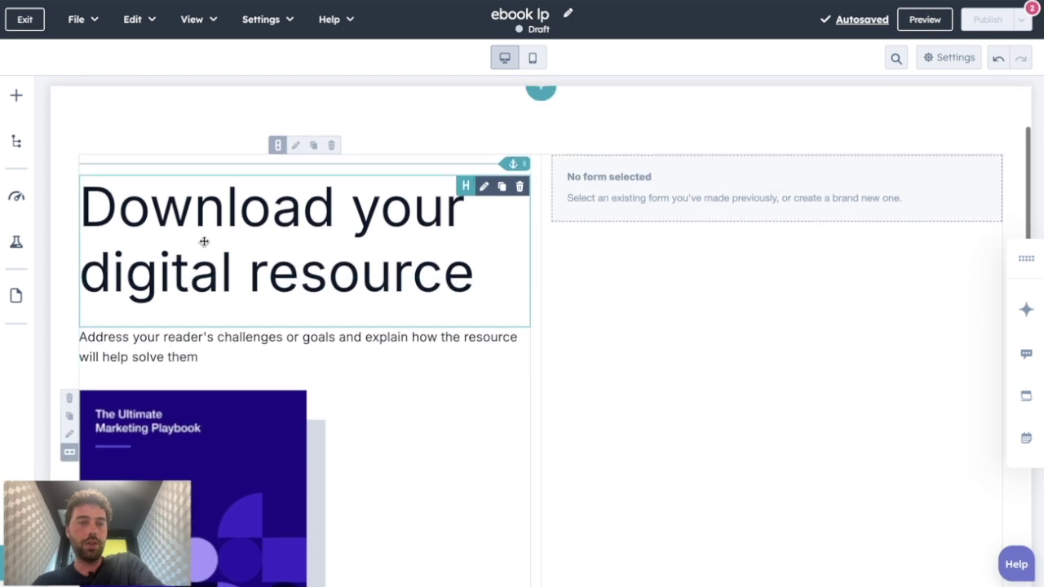
Replace 'digital resource' with 'Amazing Ebook' in the headline, keeping it Heading 1.
click(204, 240)
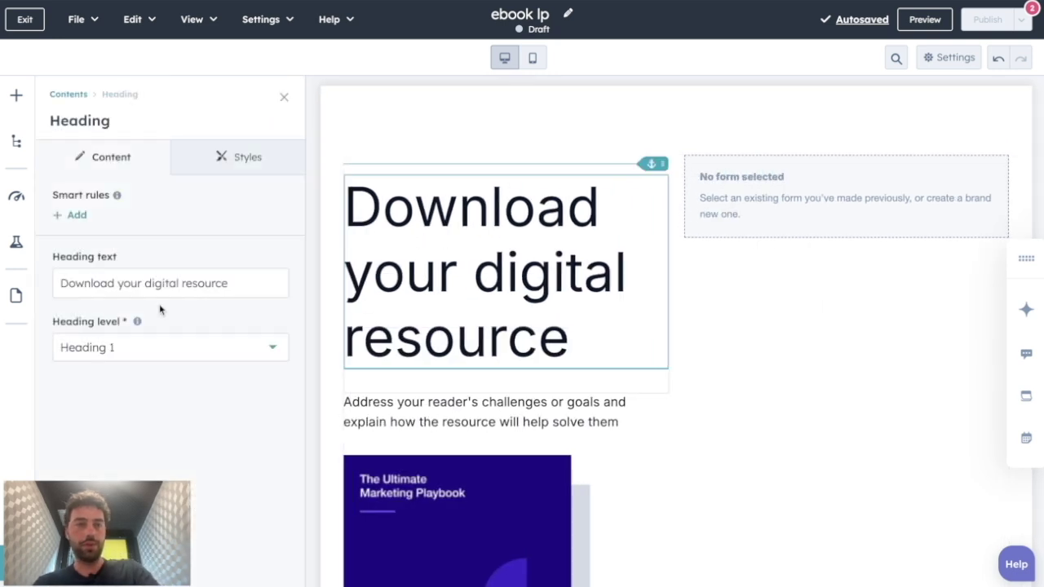
triple_click(86, 282)
drag(144, 282, 233, 287)
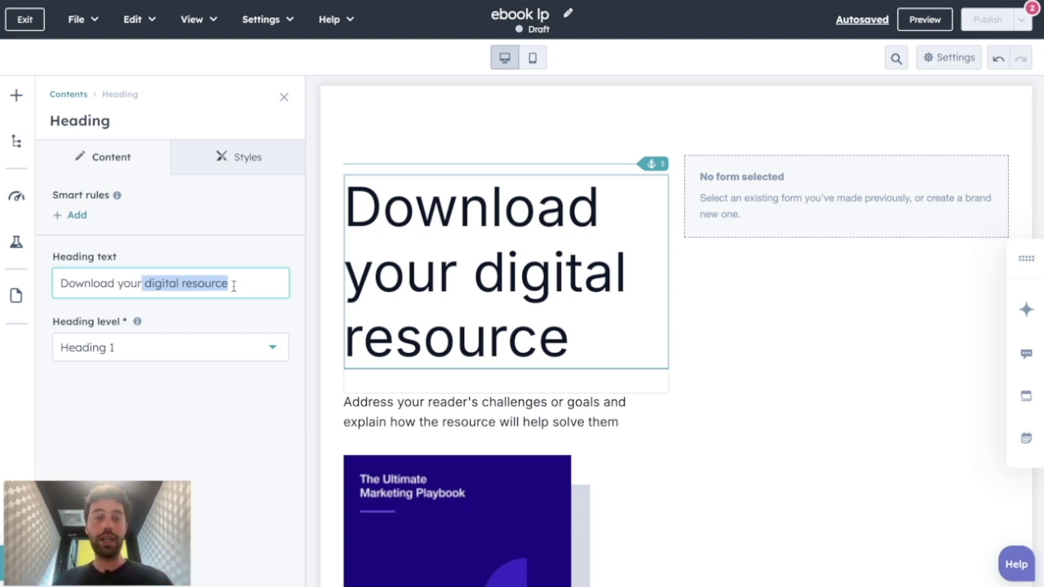
key(BackSpace)
text(Amazing )
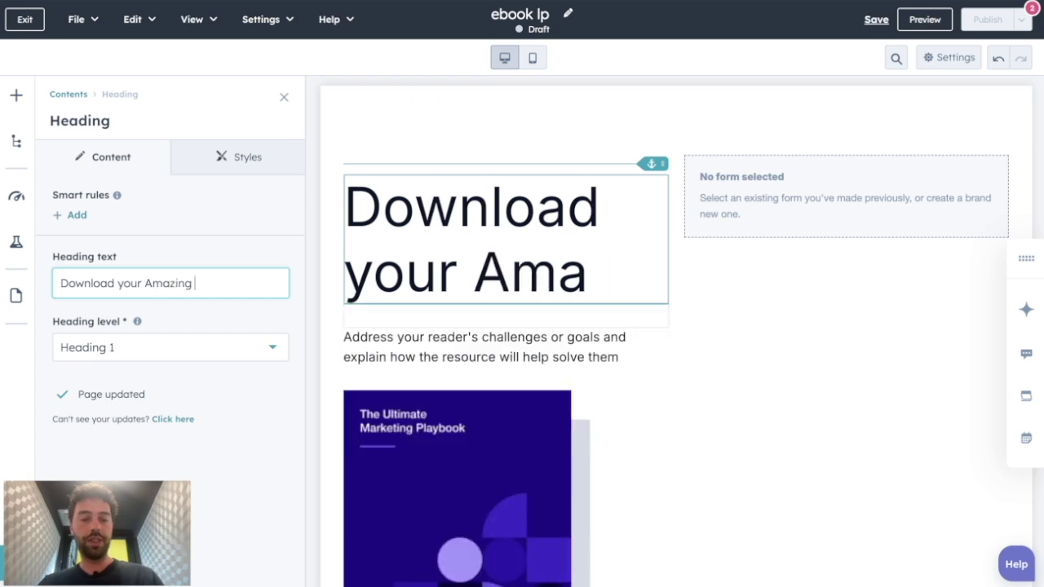
text(Ebookj)
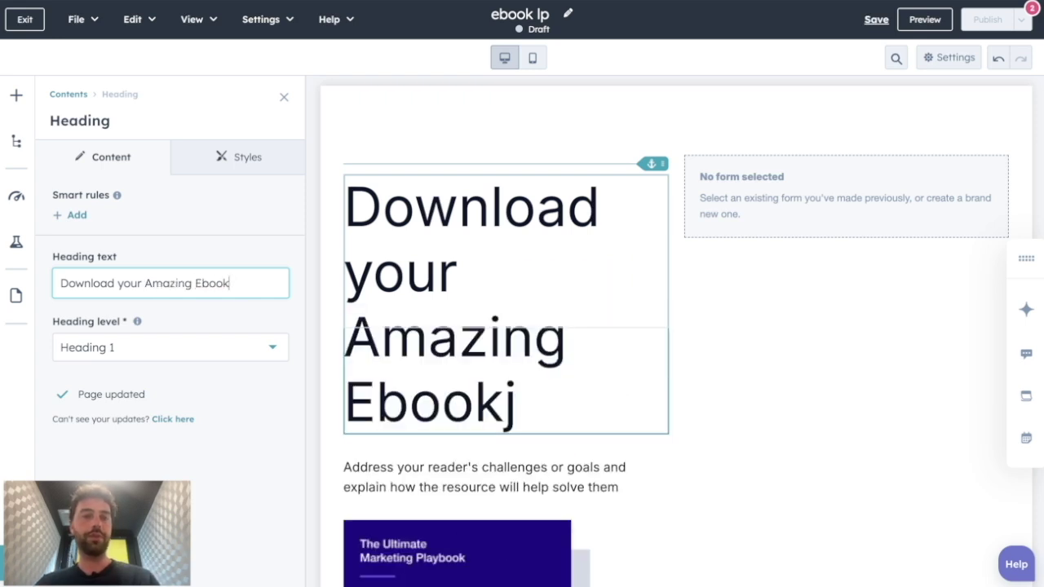
key(BackSpace)
click(196, 351)
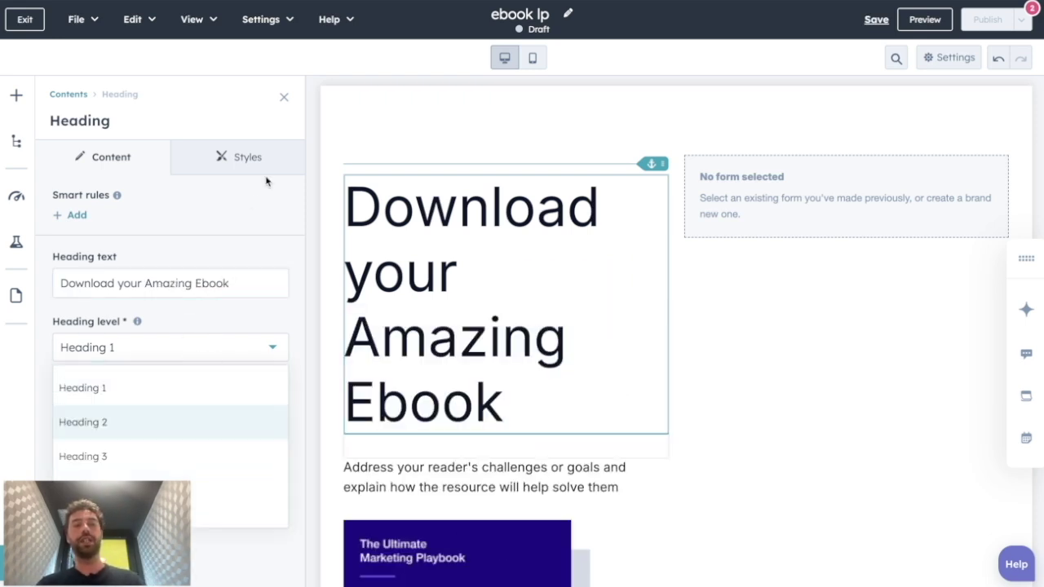
click(244, 159)
click(239, 158)
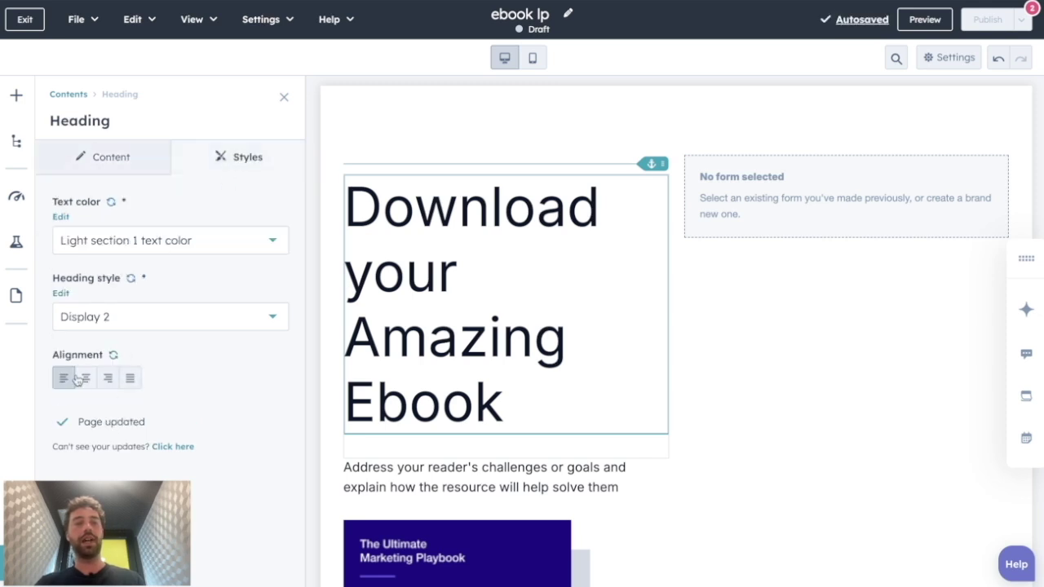
Select the description paragraph text, then open the empty form area's settings.
click(477, 482)
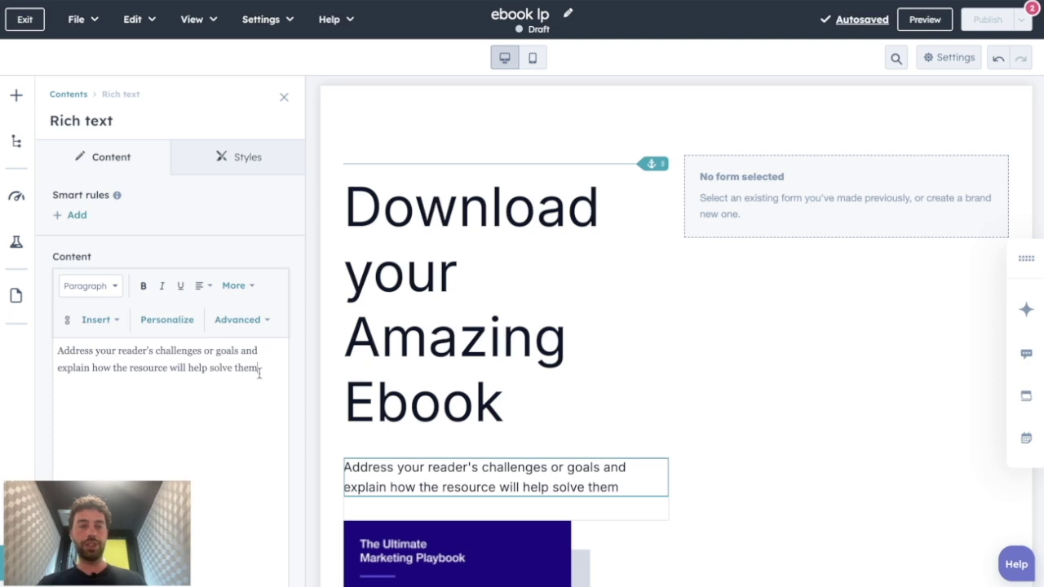
drag(259, 371, 36, 362)
scroll(163, 384, down, 1)
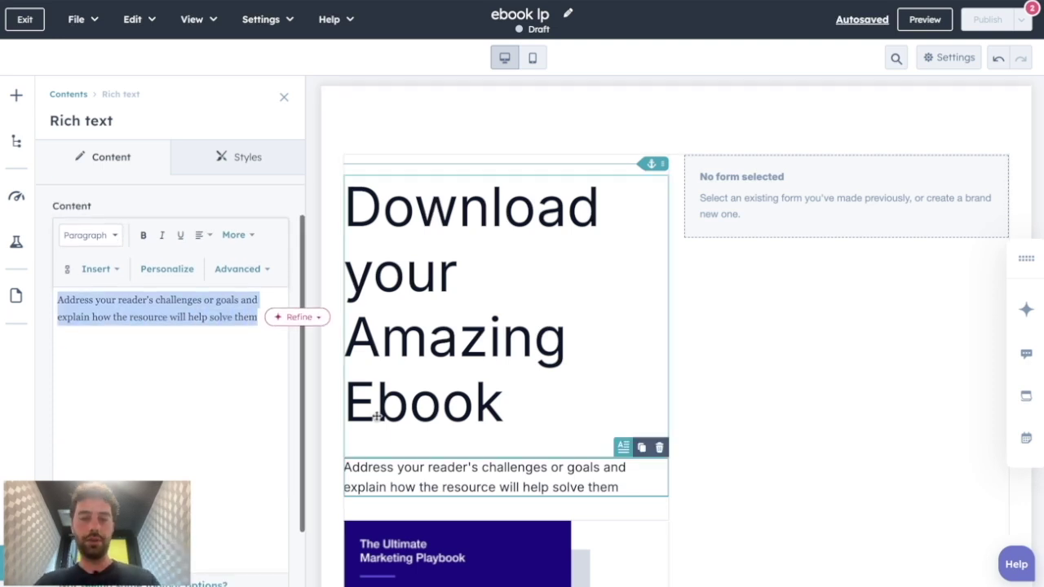
scroll(380, 414, down, 4)
scroll(376, 417, up, 4)
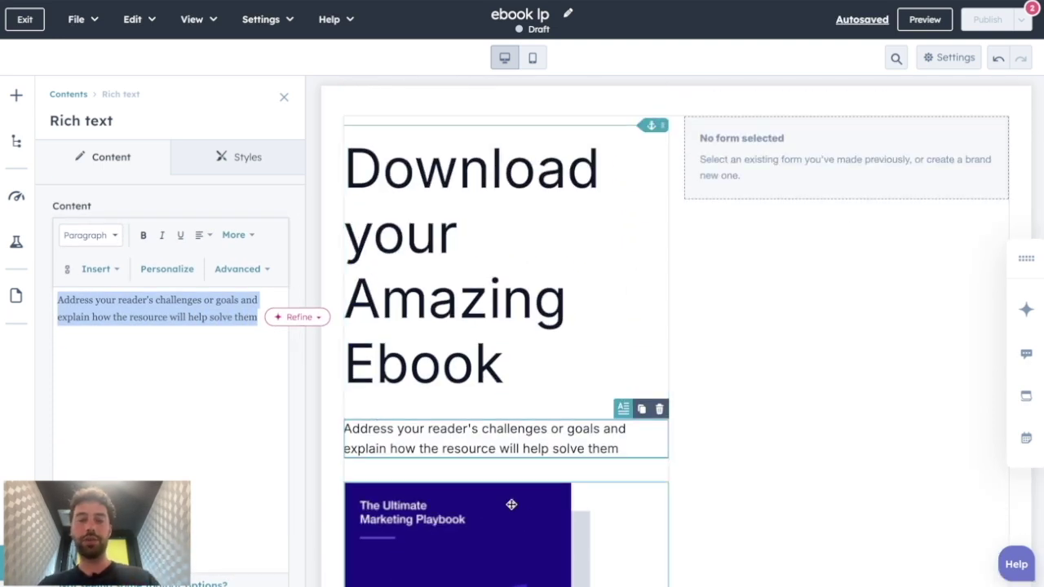
click(730, 367)
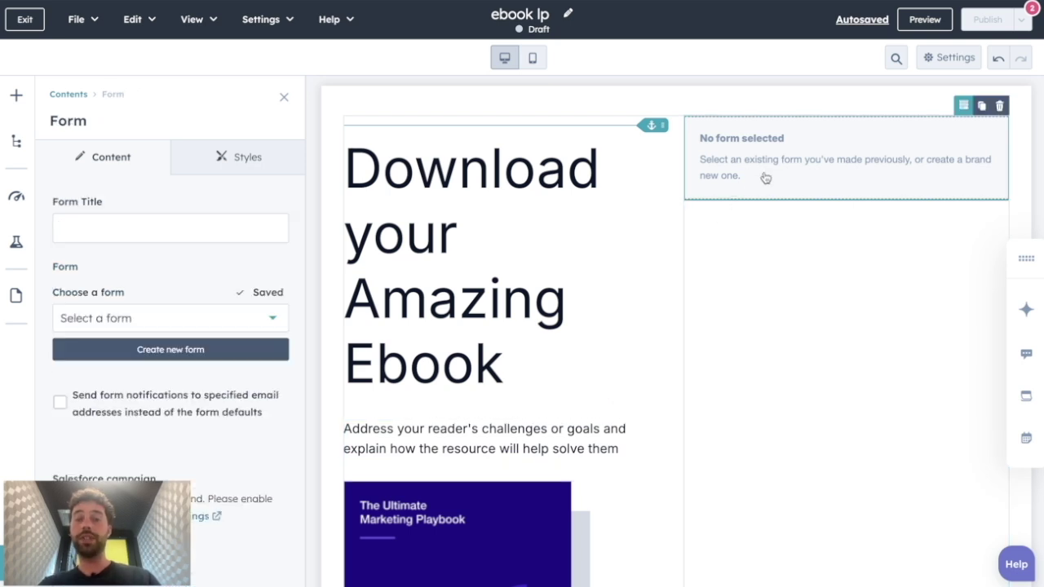
Place the 'Ebook download form' in the form slot, with its name, email, phone and company fields.
click(143, 321)
click(116, 396)
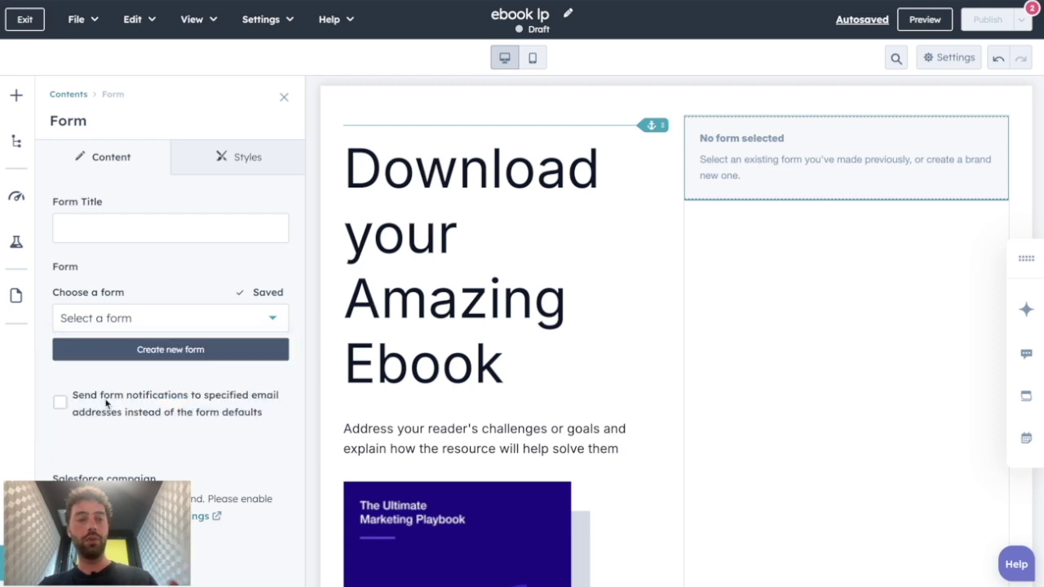
scroll(153, 403, down, 5)
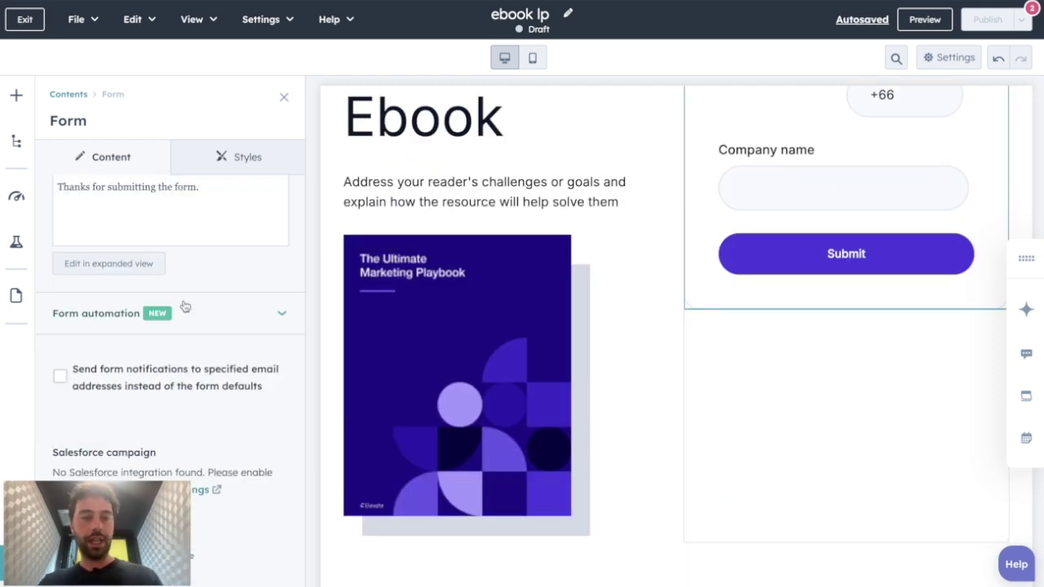
scroll(192, 308, up, 10)
scroll(193, 308, up, 3)
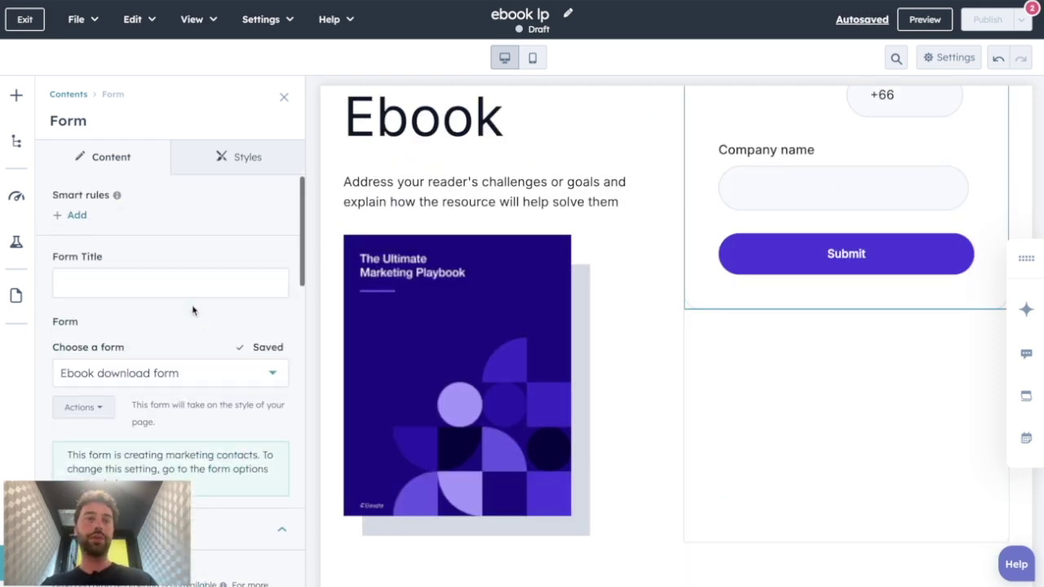
Check the page at mobile width, go back to desktop view, and open the download section's settings.
click(532, 57)
click(504, 57)
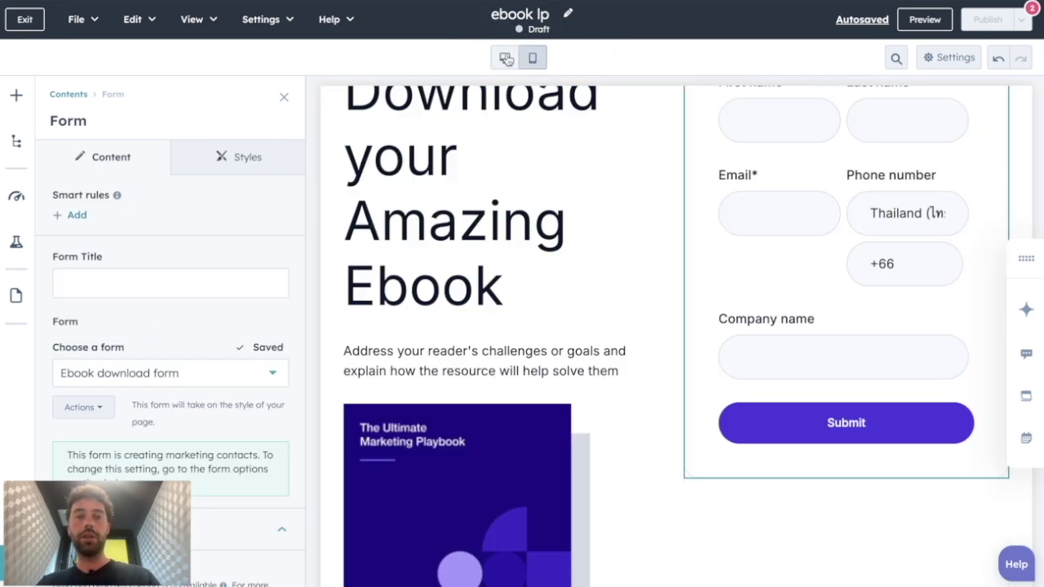
scroll(464, 361, up, 3)
click(629, 216)
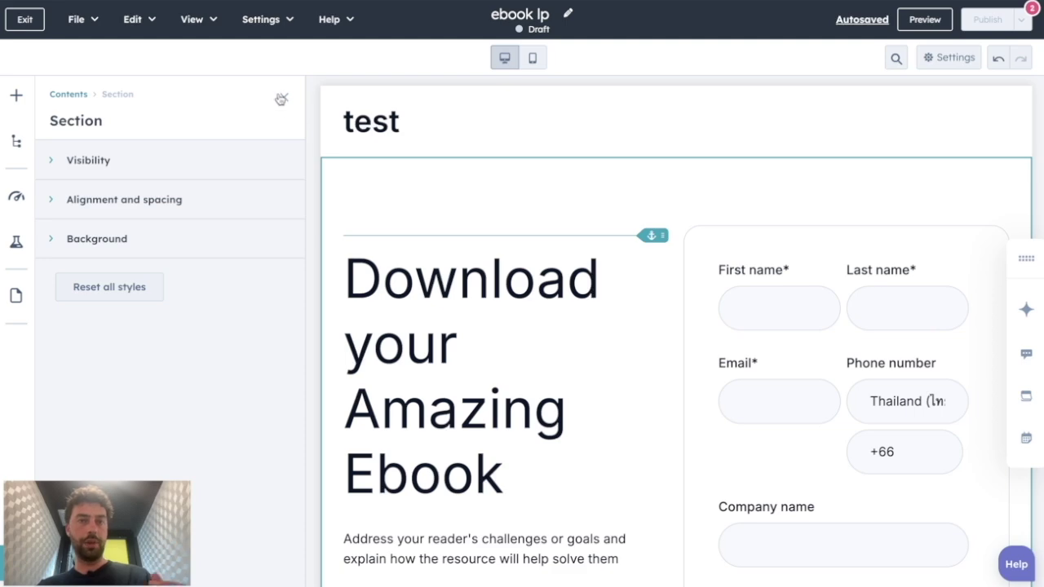
Close the section settings, preview the landing page, and return to the editor's page options.
click(284, 97)
click(214, 20)
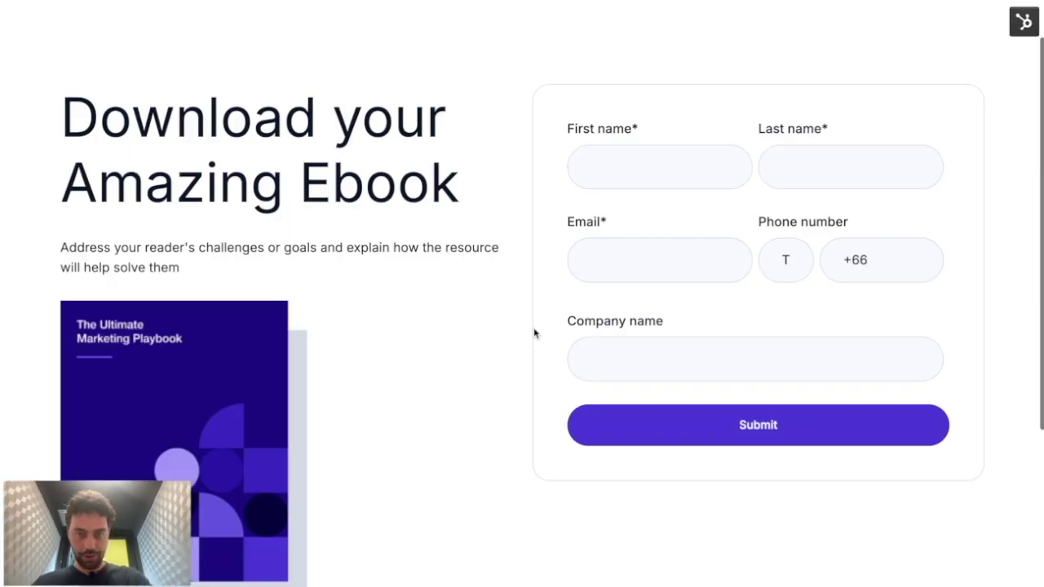
key(ctrl+w)
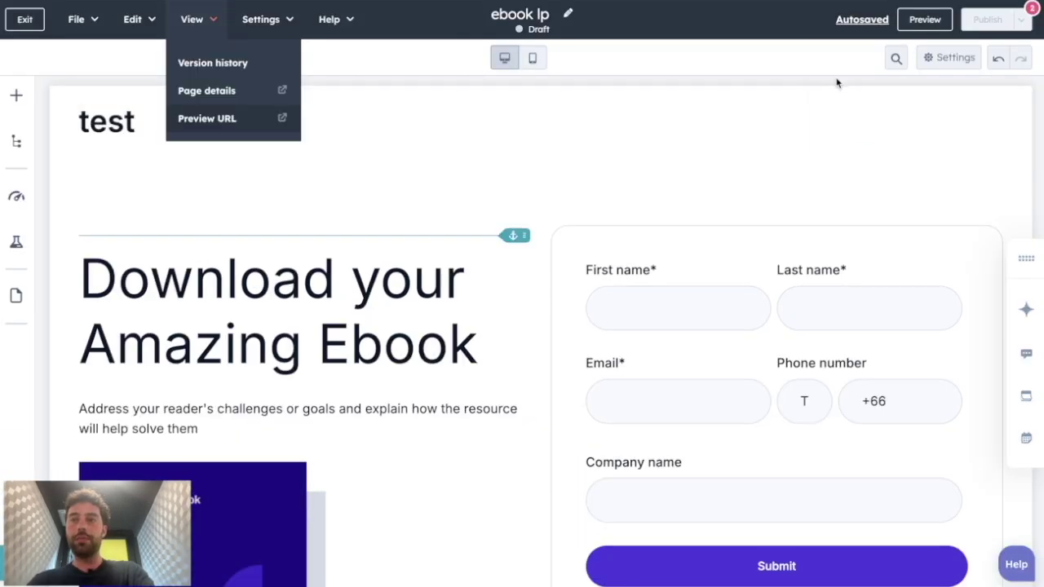
mouse_move(987, 19)
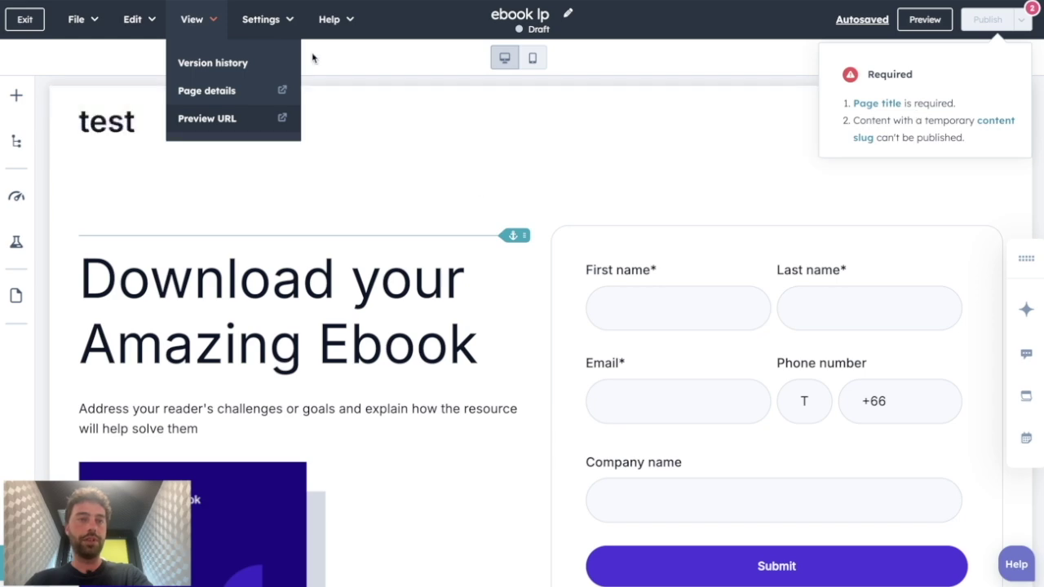
click(262, 18)
Enter 'Amazing Ebook' as the landing page's title in its General settings.
click(258, 65)
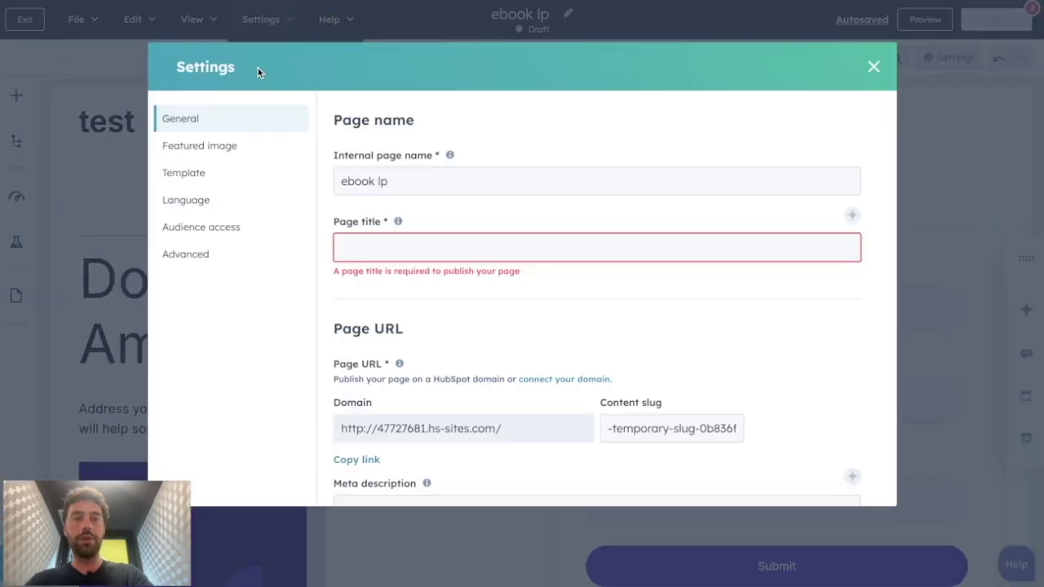
scroll(418, 255, down, 10)
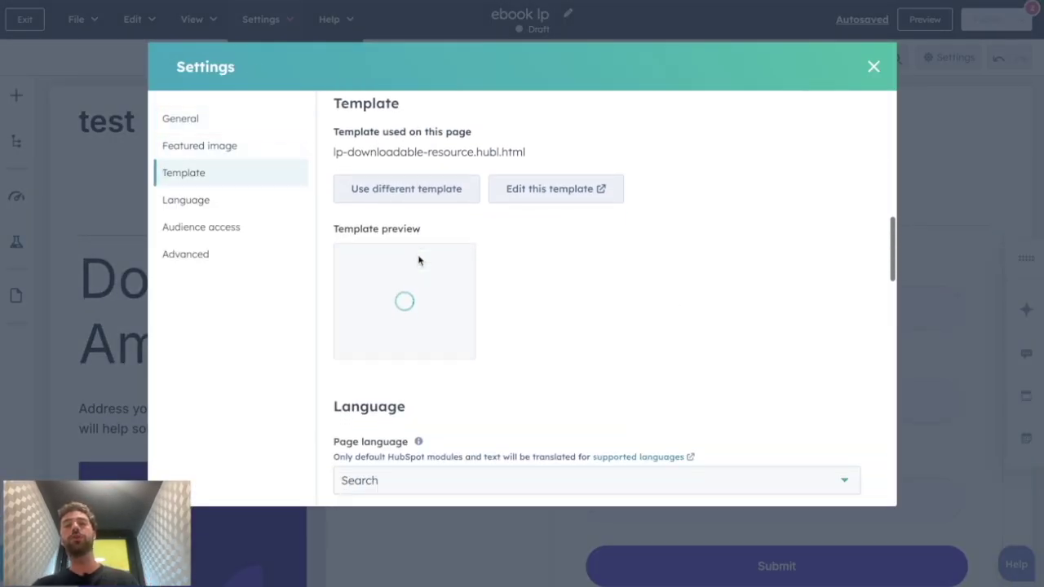
scroll(418, 255, up, 10)
click(394, 247)
text(Amazing Ebook)
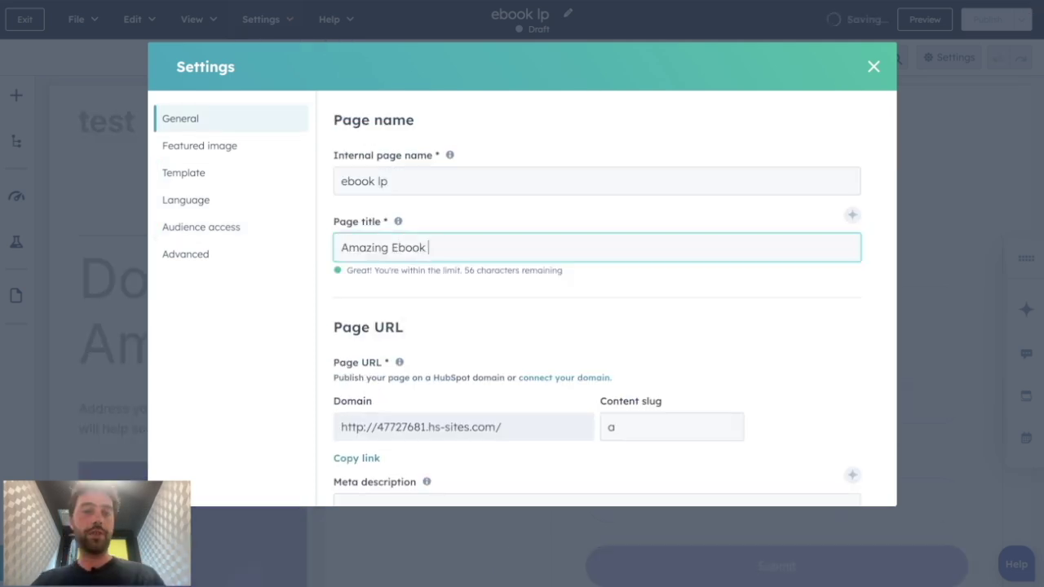
scroll(480, 321, down, 3)
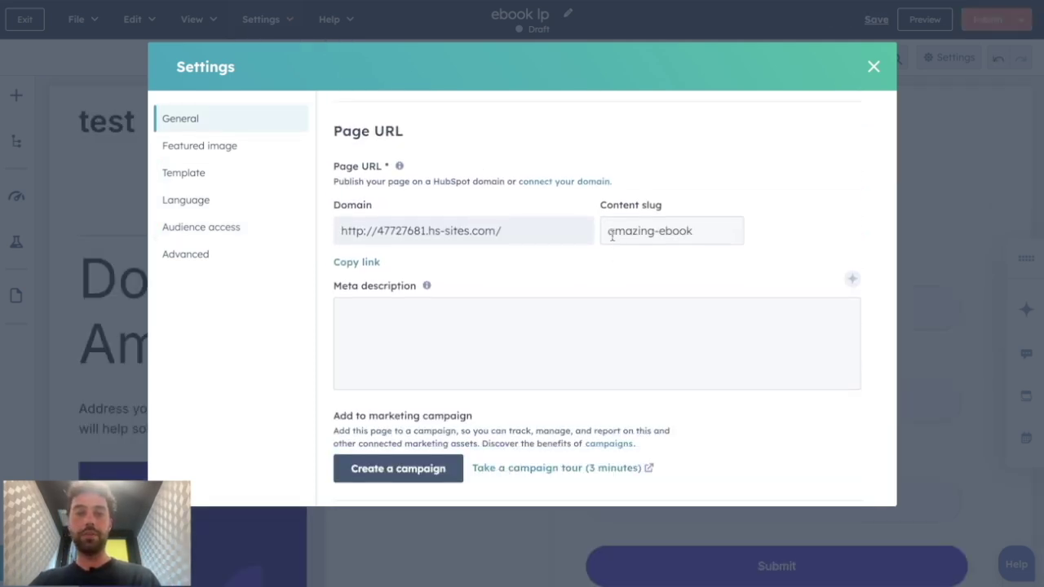
scroll(640, 214, down, 2)
Publish the landing page at slug amazing-ebook and view the live page.
click(652, 205)
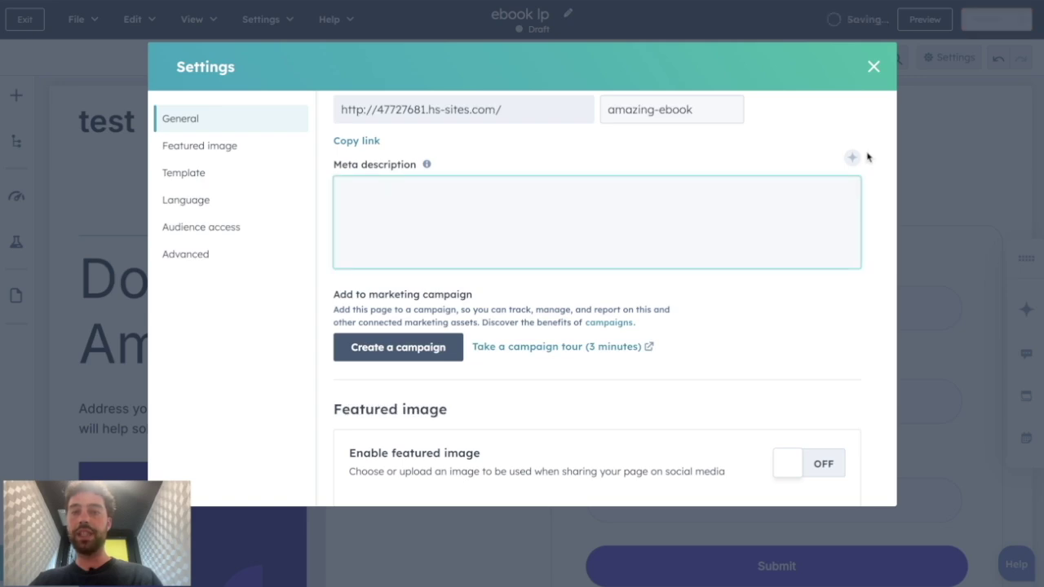
scroll(757, 163, down, 5)
scroll(669, 282, down, 10)
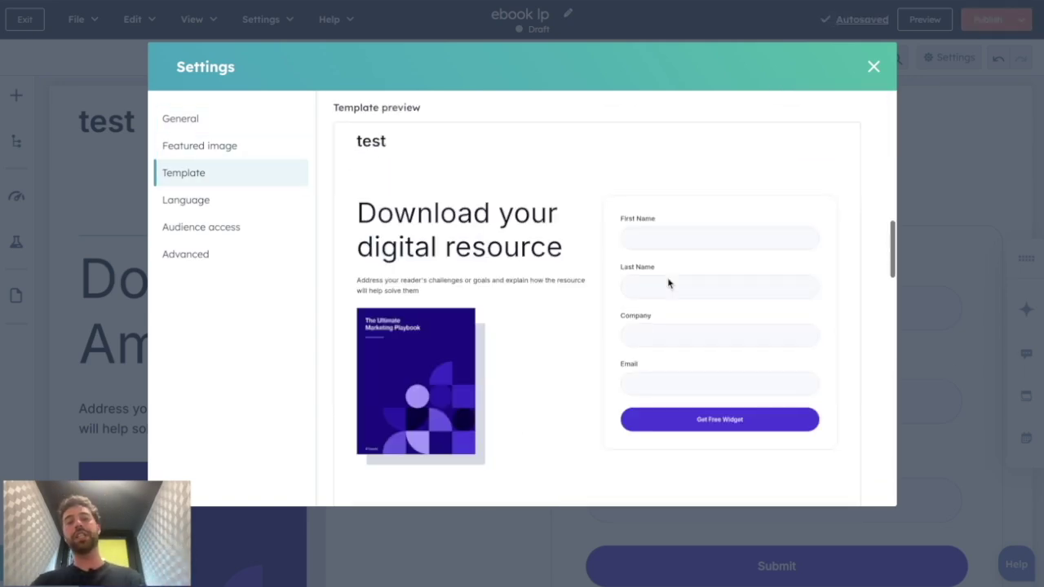
scroll(668, 284, down, 5)
scroll(668, 284, up, 15)
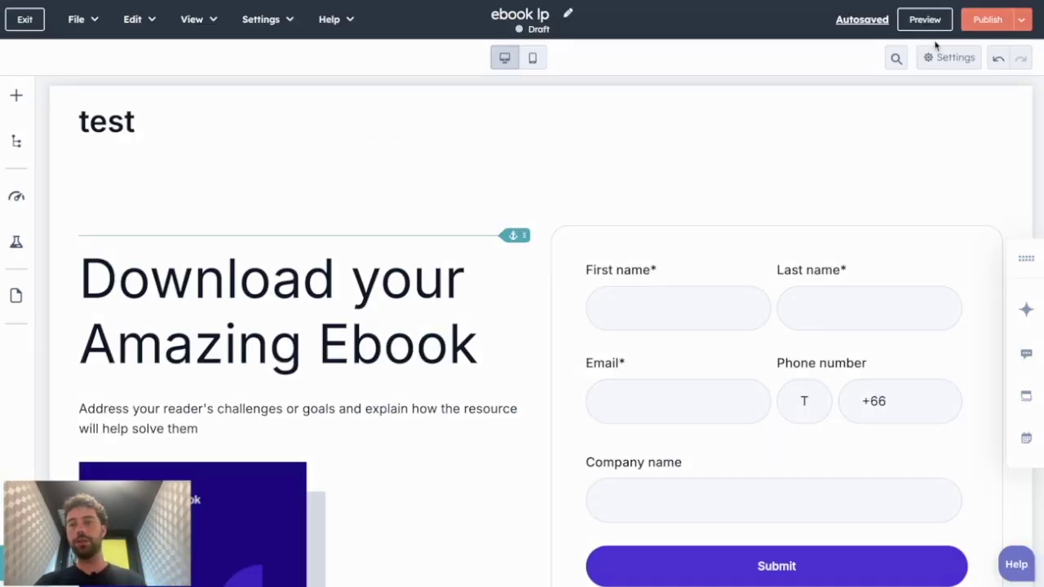
click(984, 19)
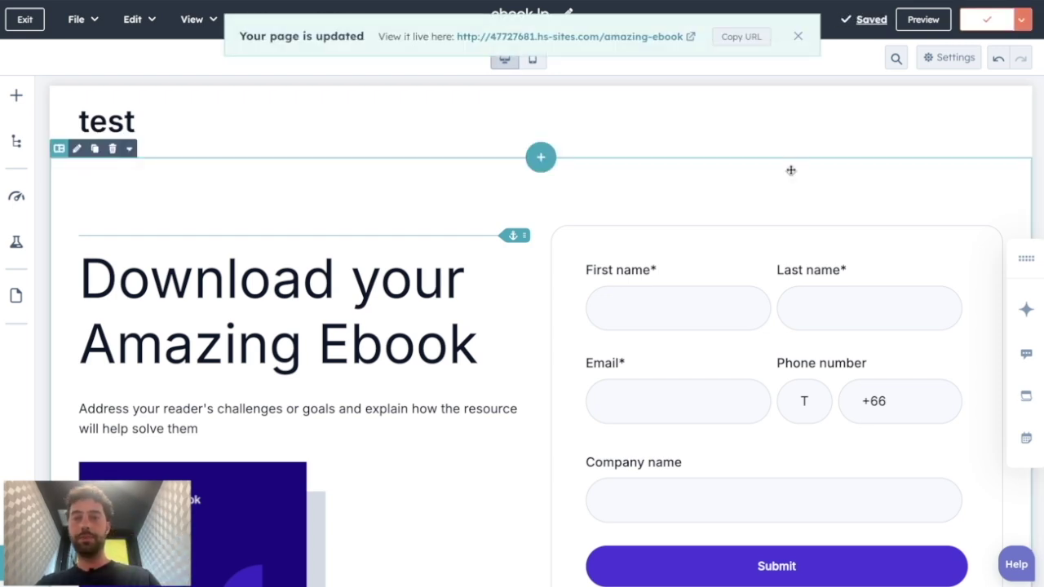
click(565, 38)
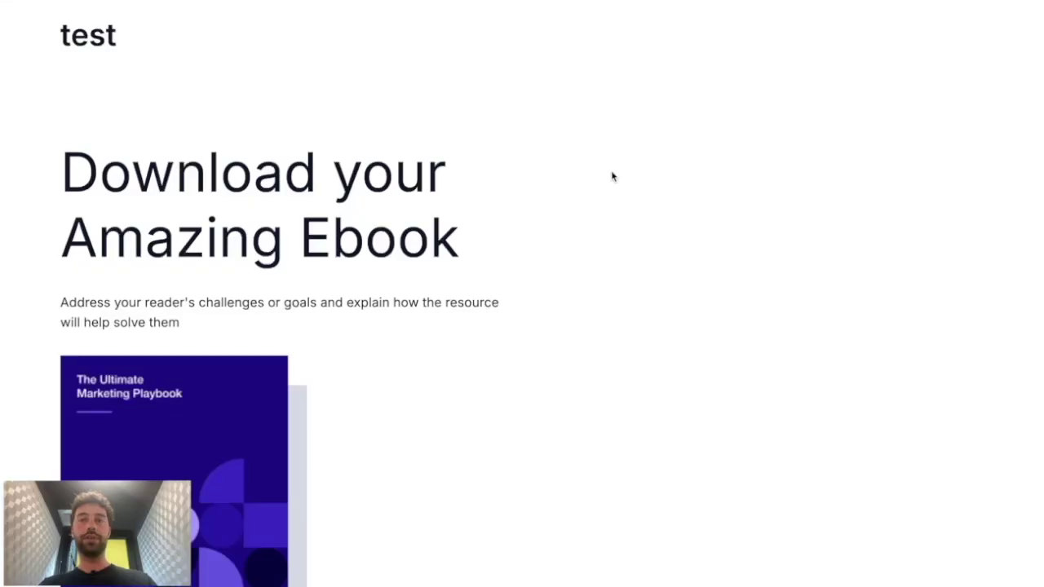
scroll(526, 453, down, 3)
scroll(526, 452, up, 3)
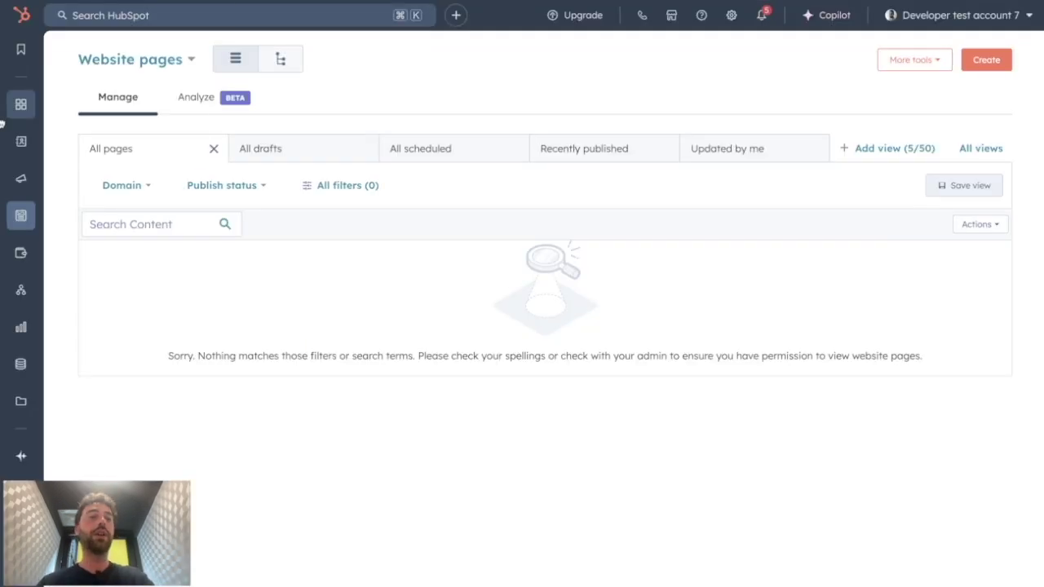
mouse_move(4, 127)
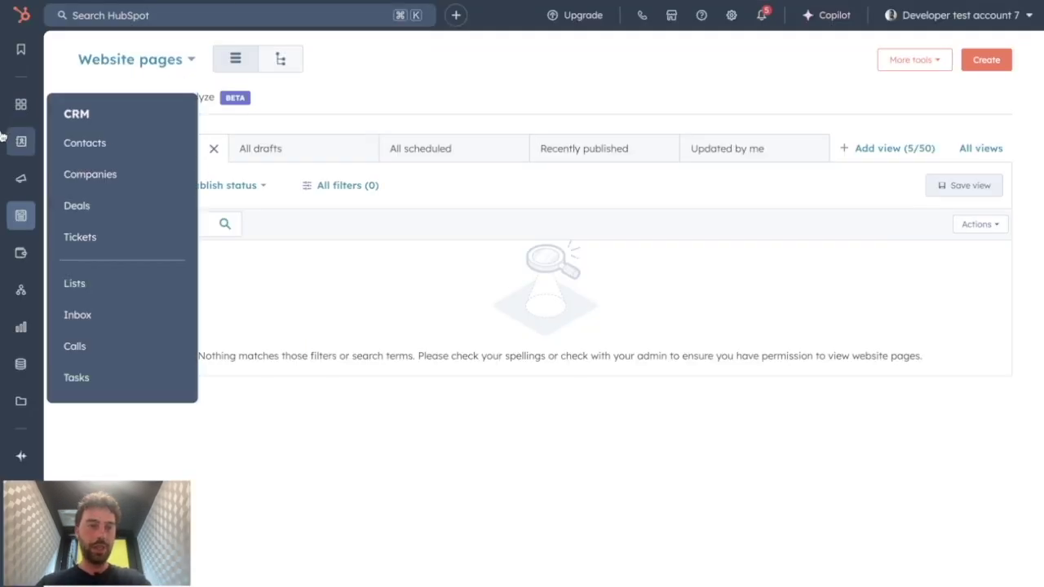
Start a new Automated marketing email from the Marketing emails area.
mouse_move(11, 176)
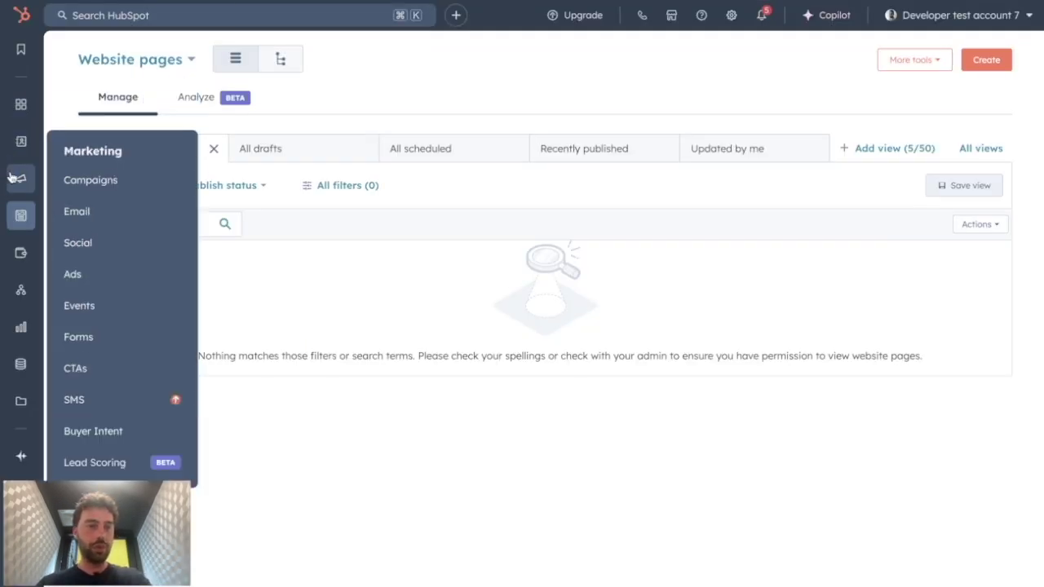
click(76, 211)
click(962, 65)
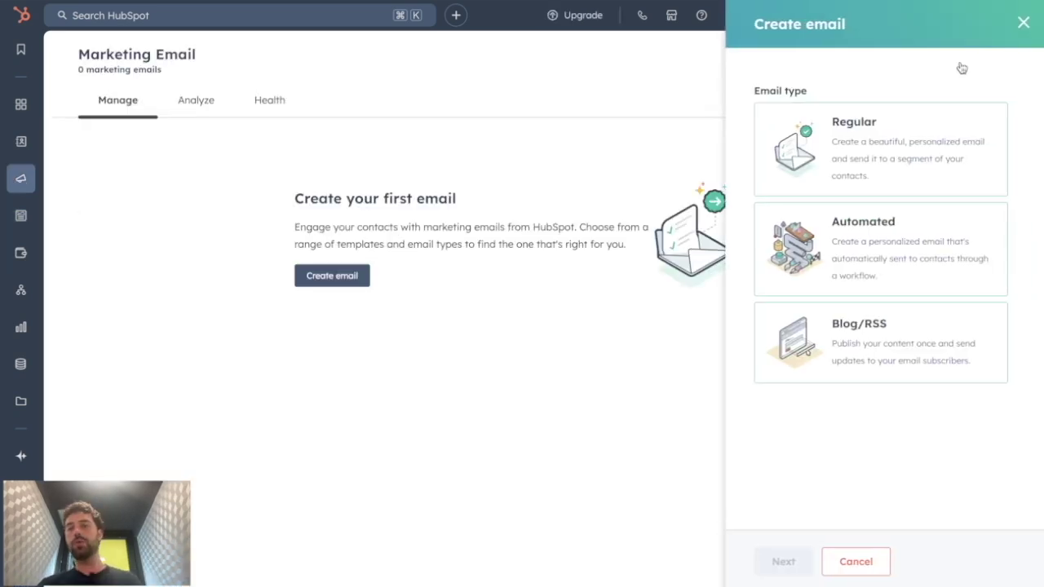
click(863, 231)
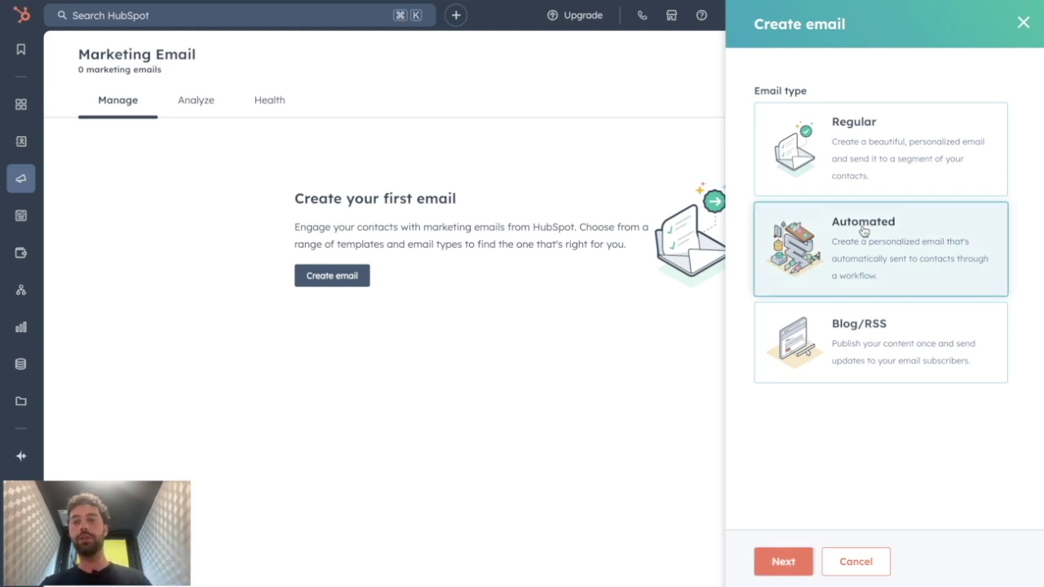
click(783, 561)
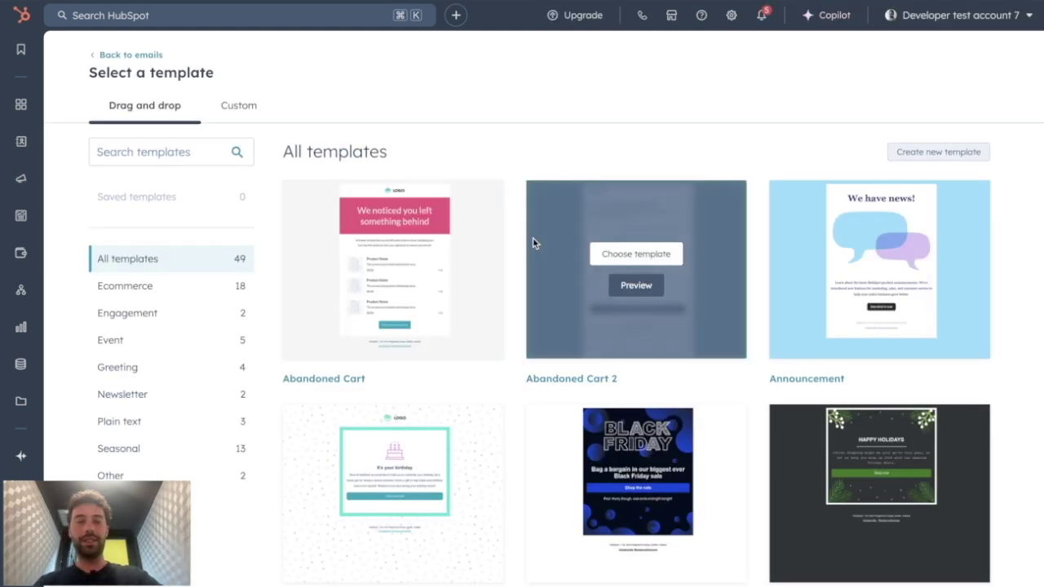
Search templates for 'e-bo' and build the email from the E-Book template.
scroll(451, 130, down, 1)
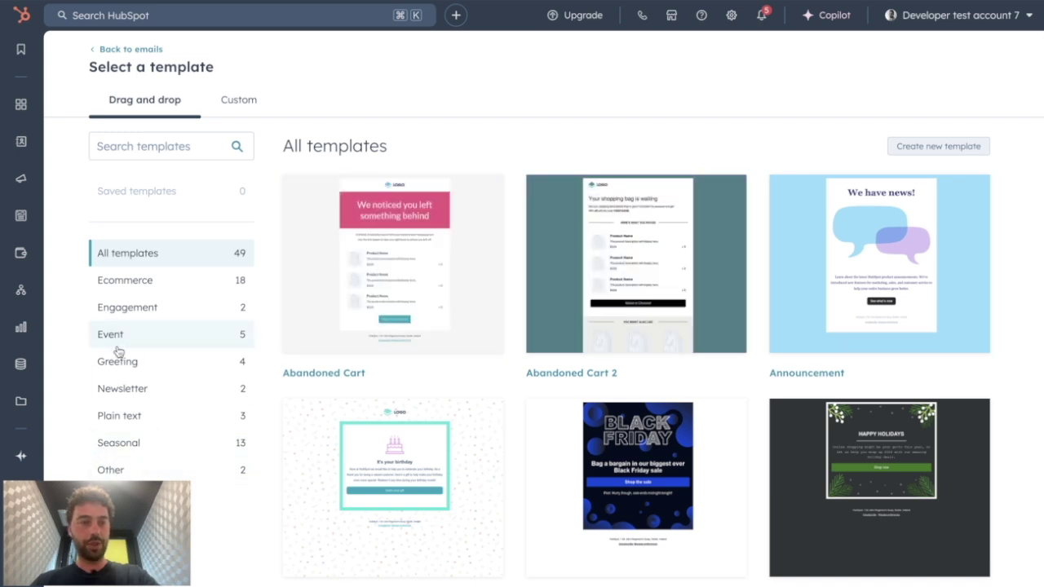
click(181, 146)
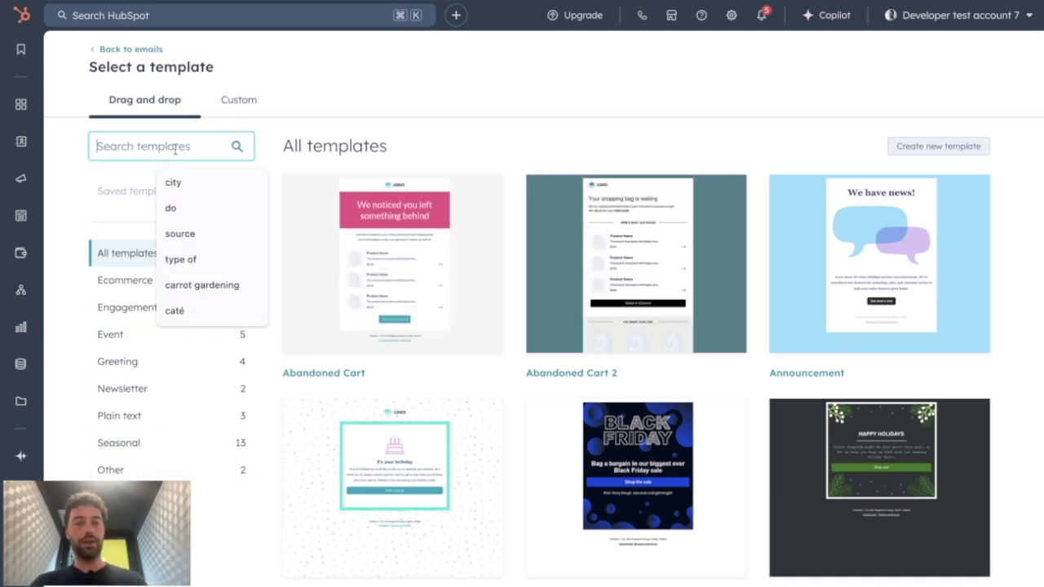
text(e-bo)
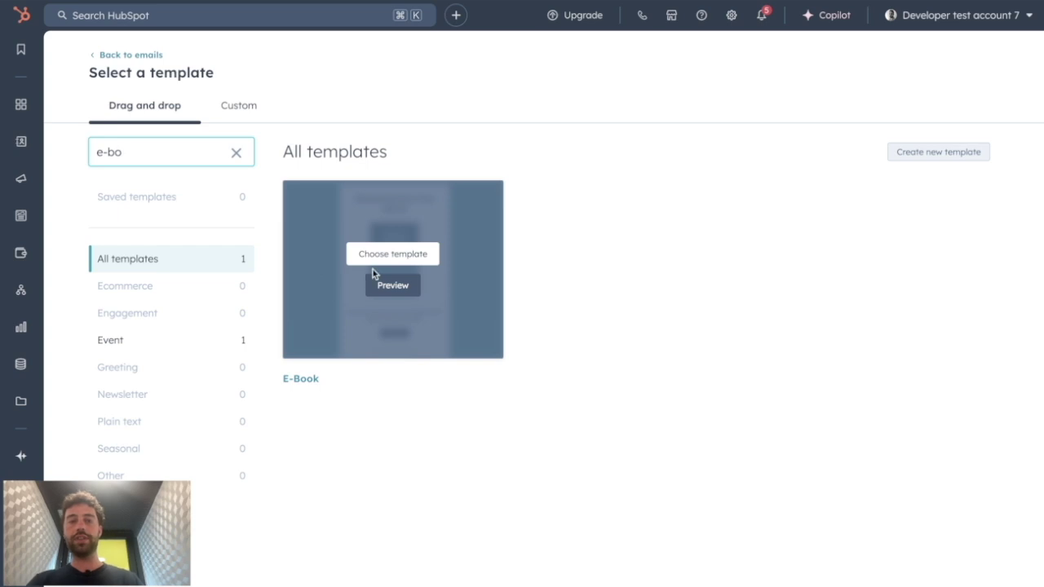
click(366, 260)
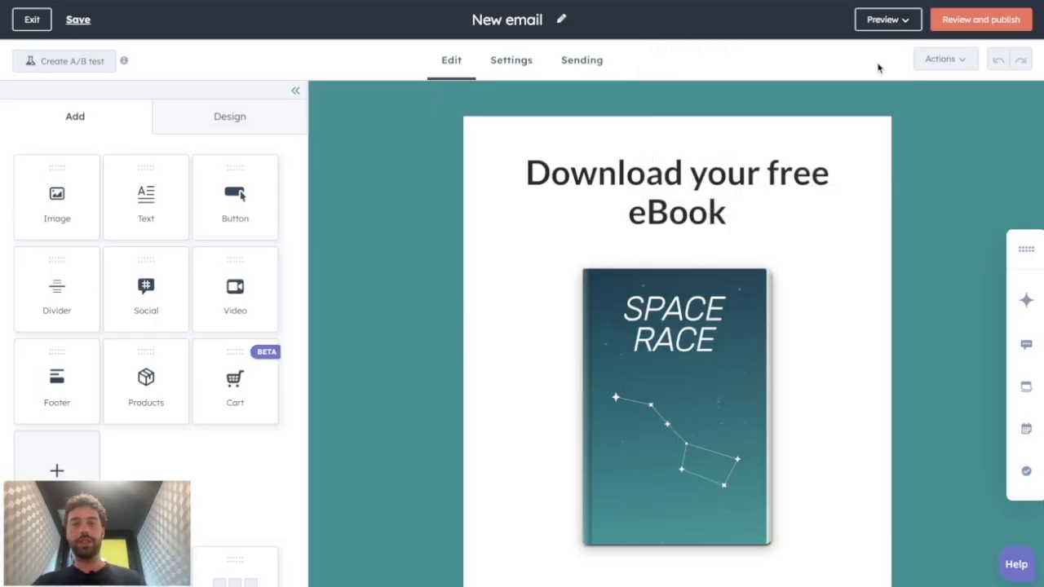
Change the email heading from 'free eBook' to read 'Download your Amazing ebook'.
click(692, 172)
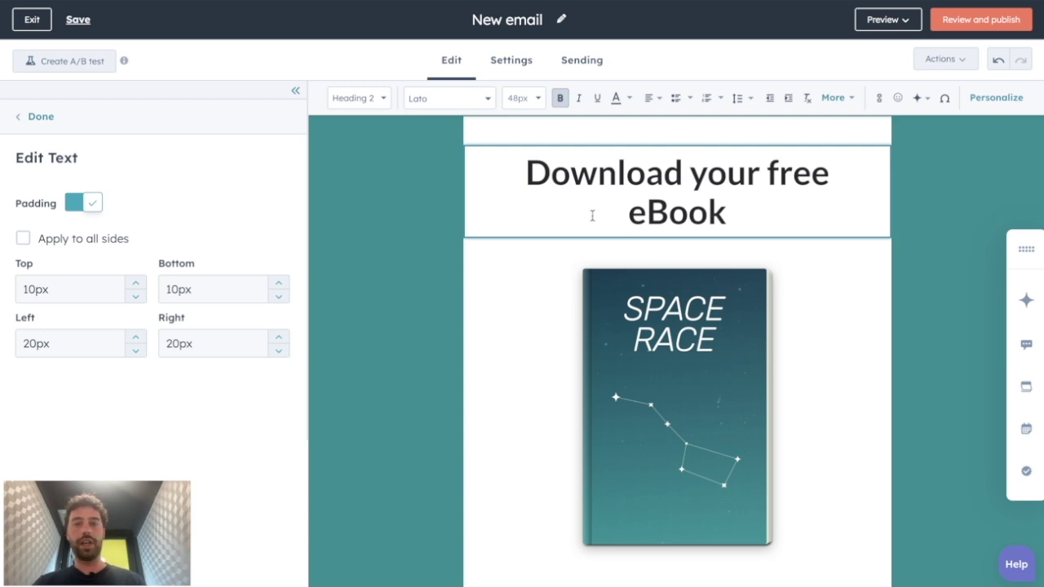
click(724, 210)
click(759, 172)
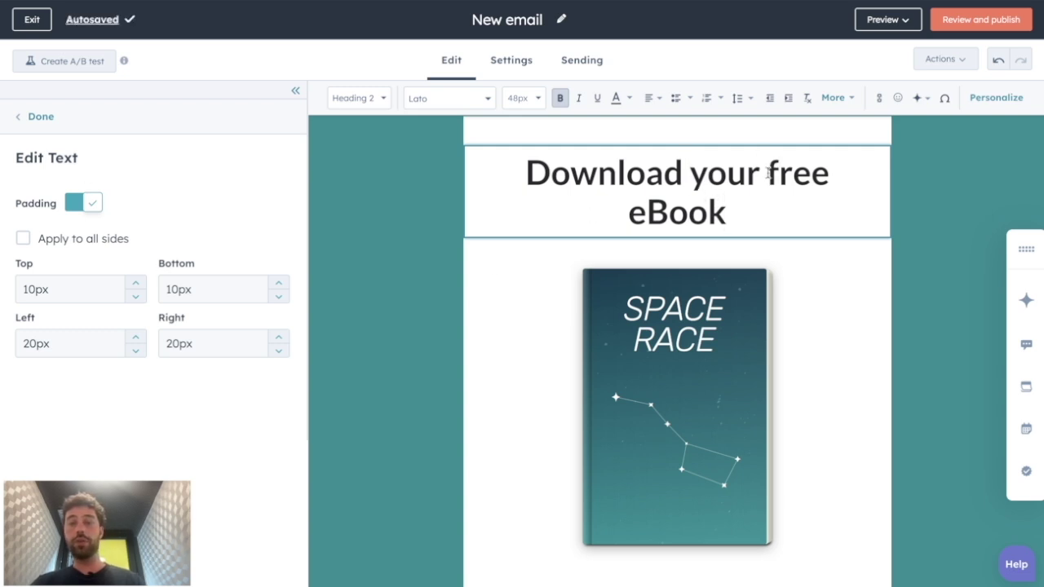
drag(765, 172, 769, 214)
text(Ama)
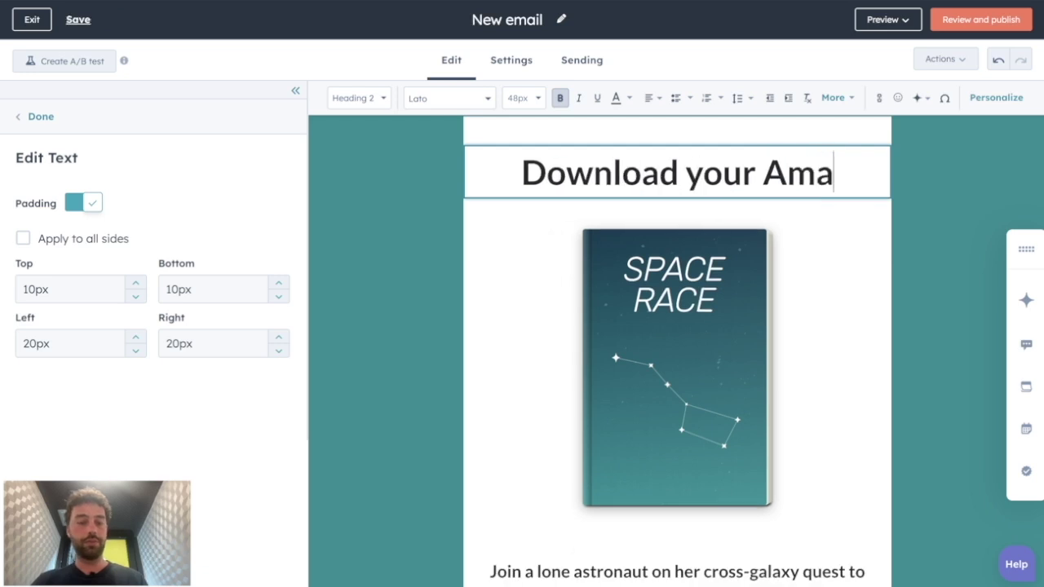
text(zing ebook)
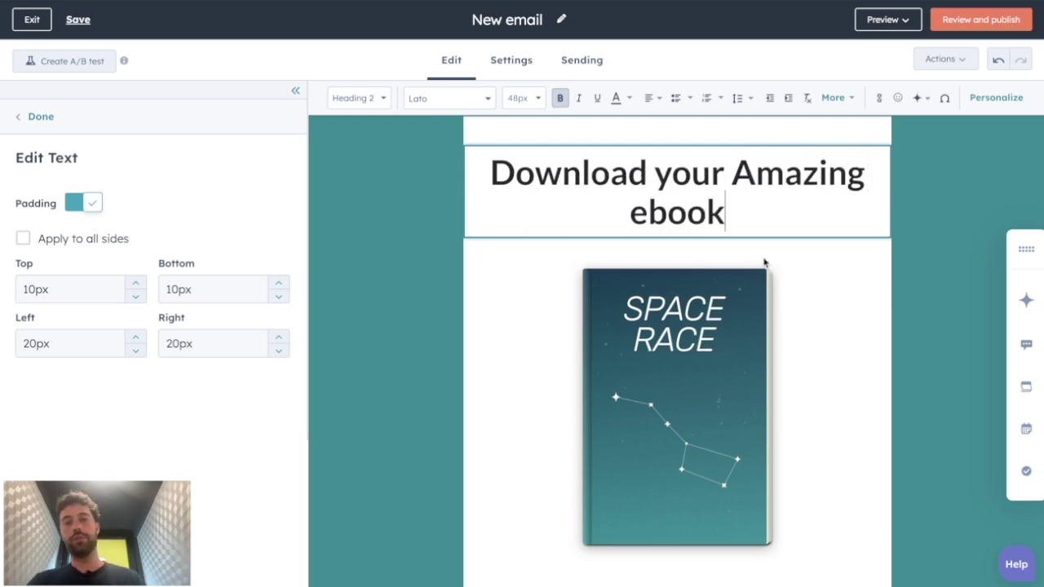
Select the Download now button and open its link settings.
click(702, 339)
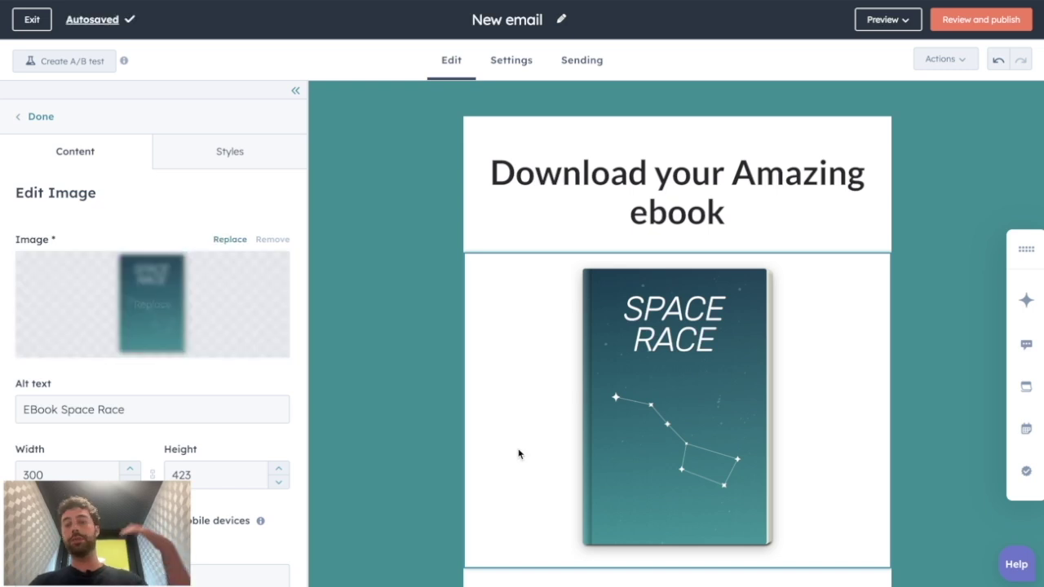
scroll(517, 452, down, 4)
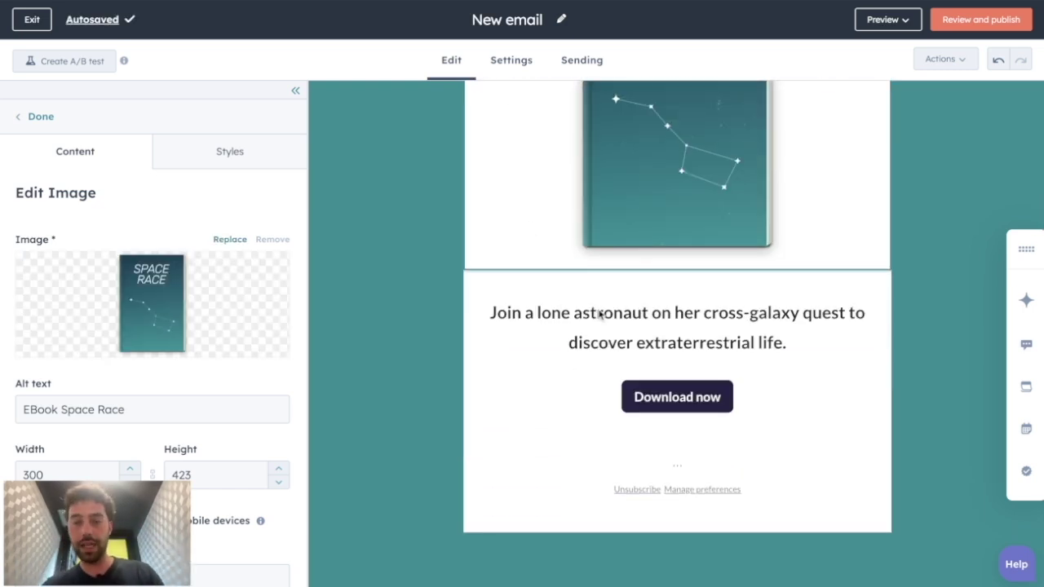
click(677, 403)
click(675, 404)
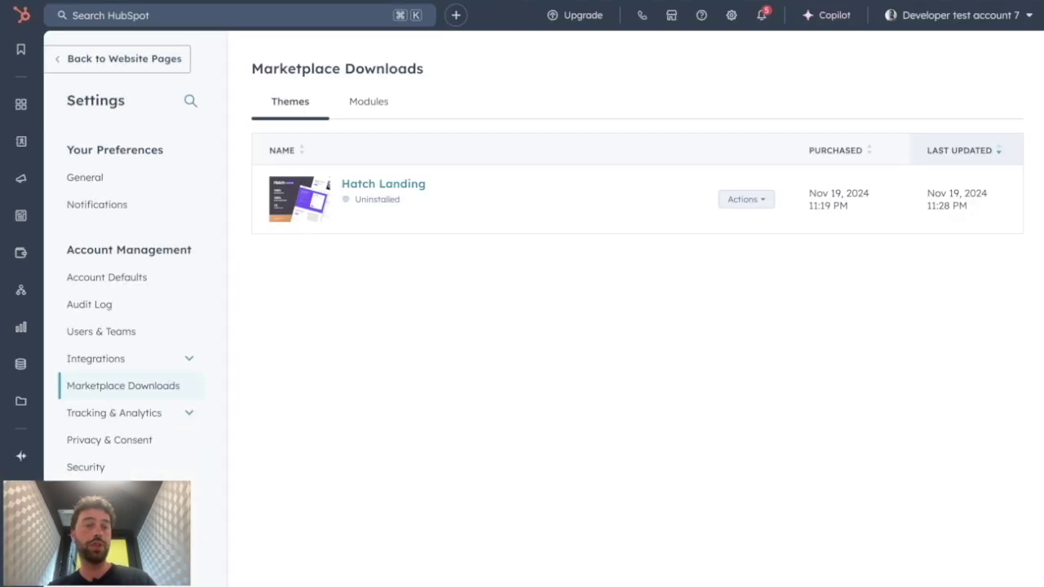
mouse_move(8, 415)
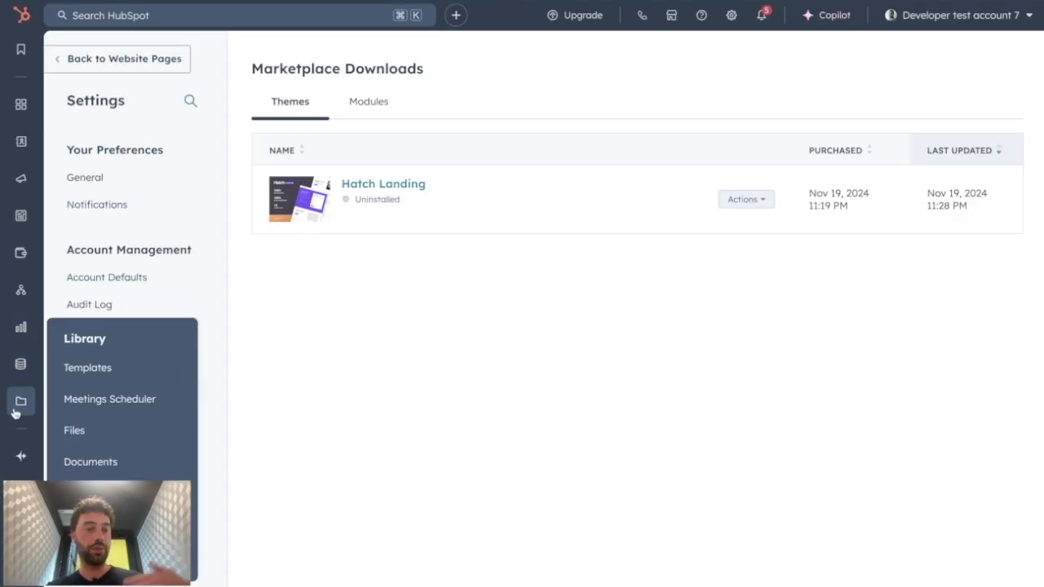
click(83, 444)
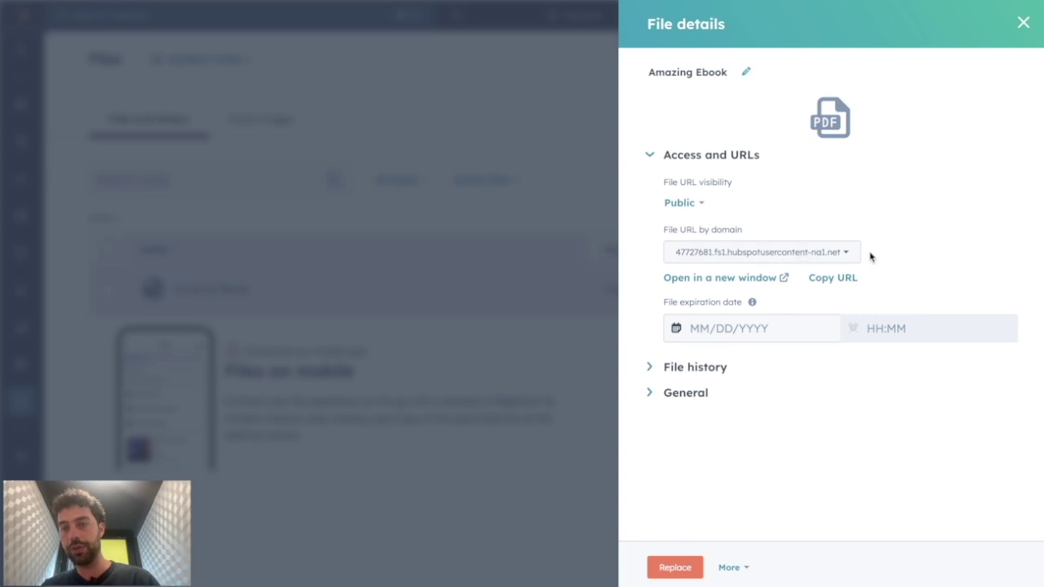
click(832, 278)
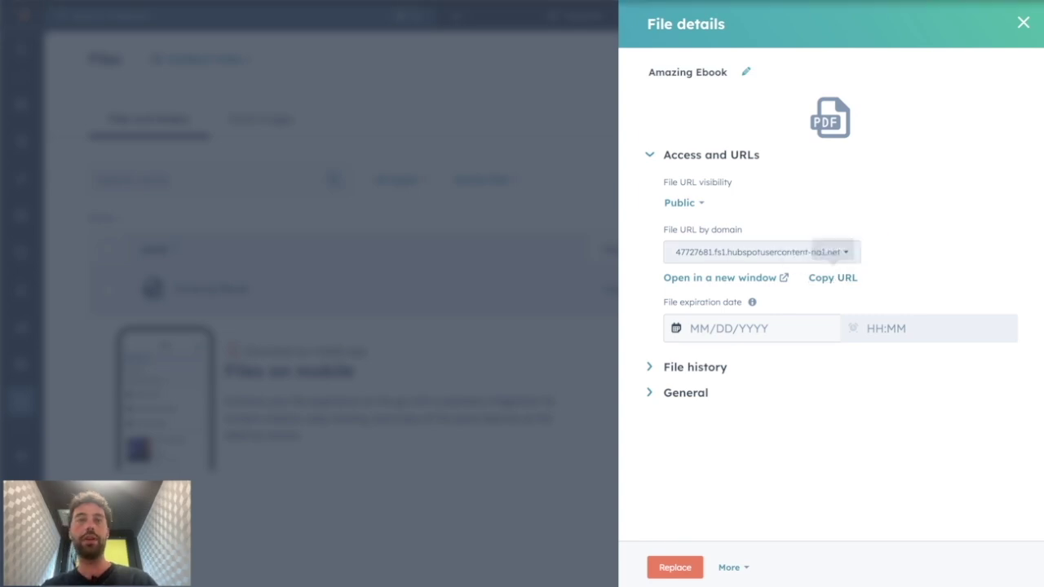
click(269, 2)
triple_click(112, 319)
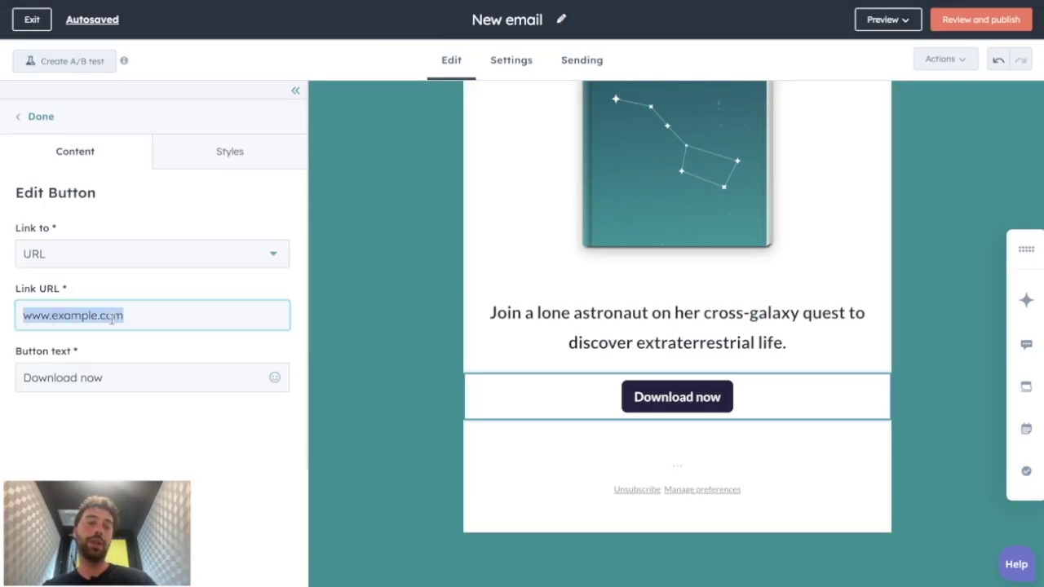
key(ctrl+v)
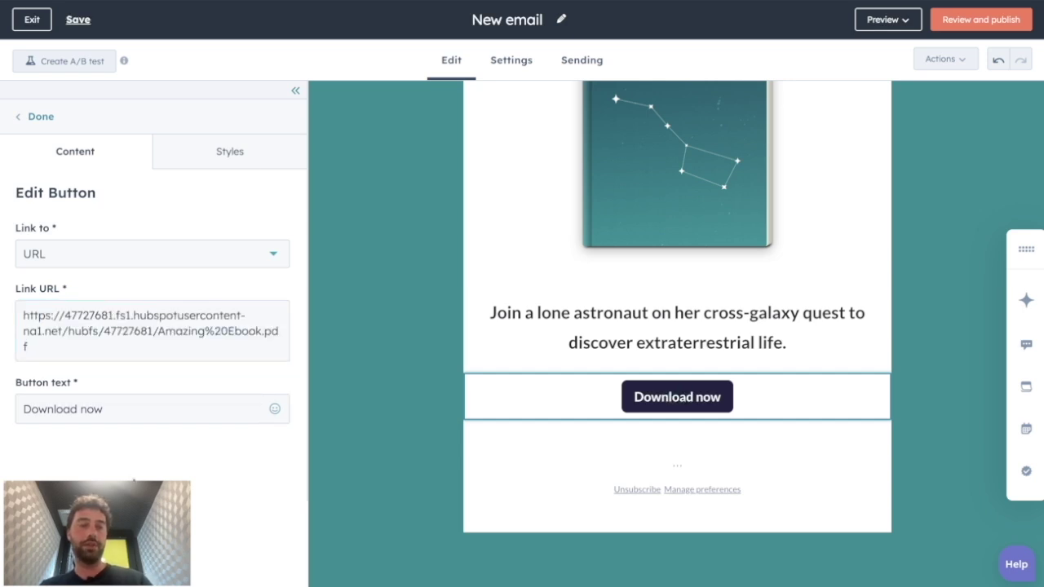
triple_click(145, 331)
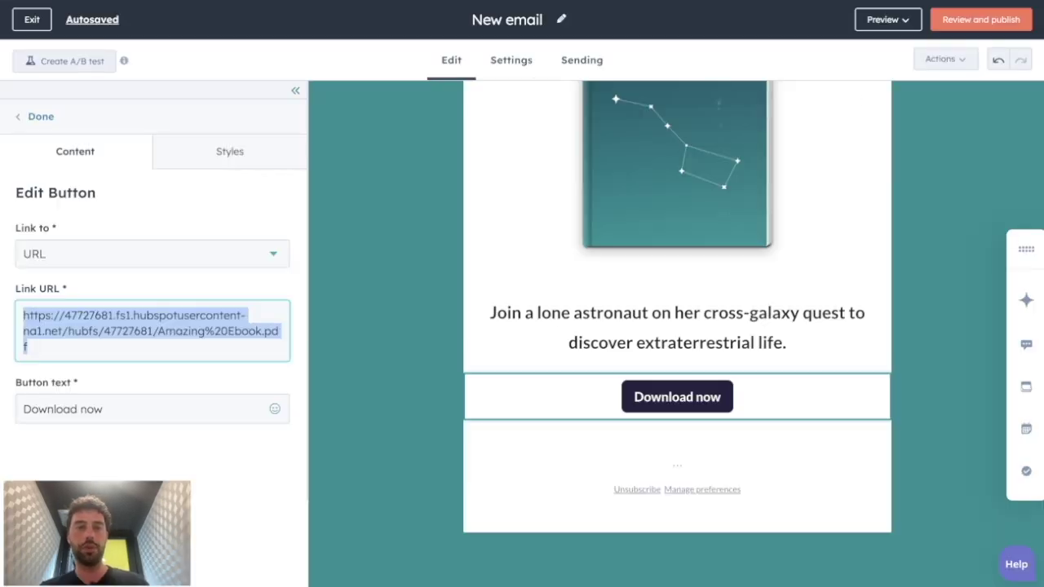
click(455, 304)
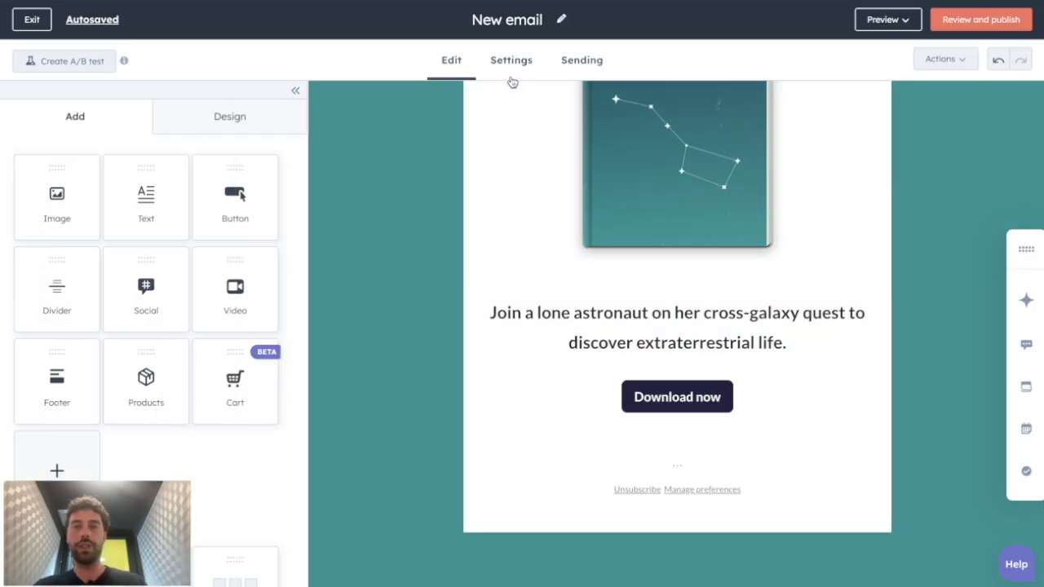
Rename the email from 'New email' to 'ebook download email'.
click(501, 21)
key(ctrl+a)
text(ebook d)
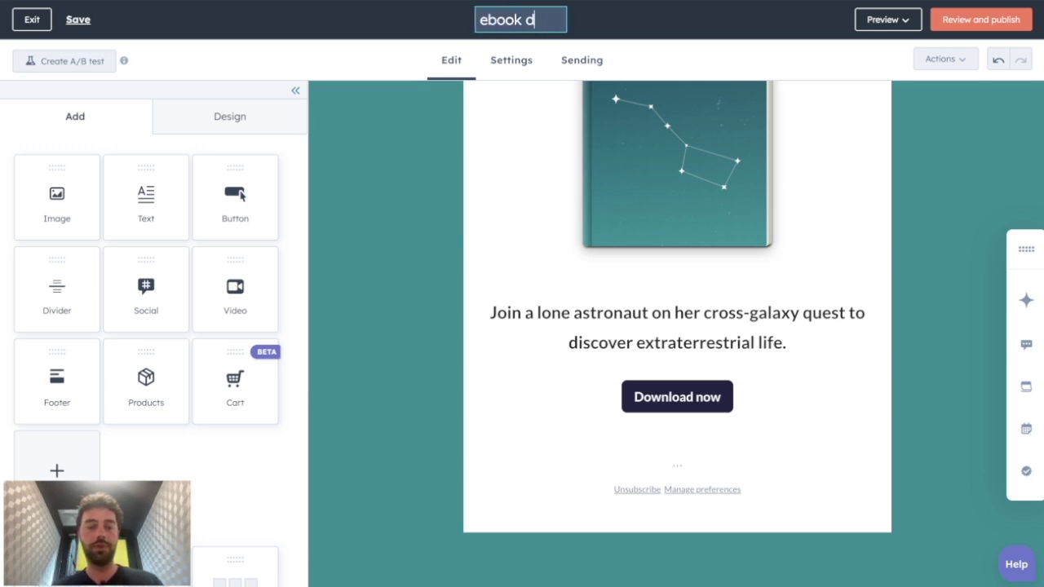
text(ownload email)
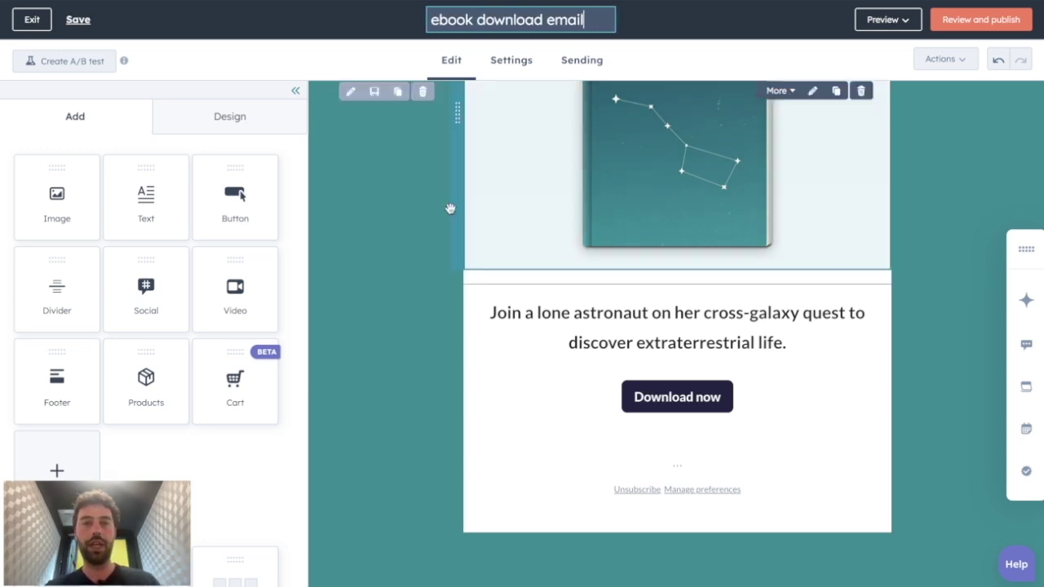
click(507, 83)
Set the subject line to 'download your ebook', then bring up the email's review before publishing.
click(510, 61)
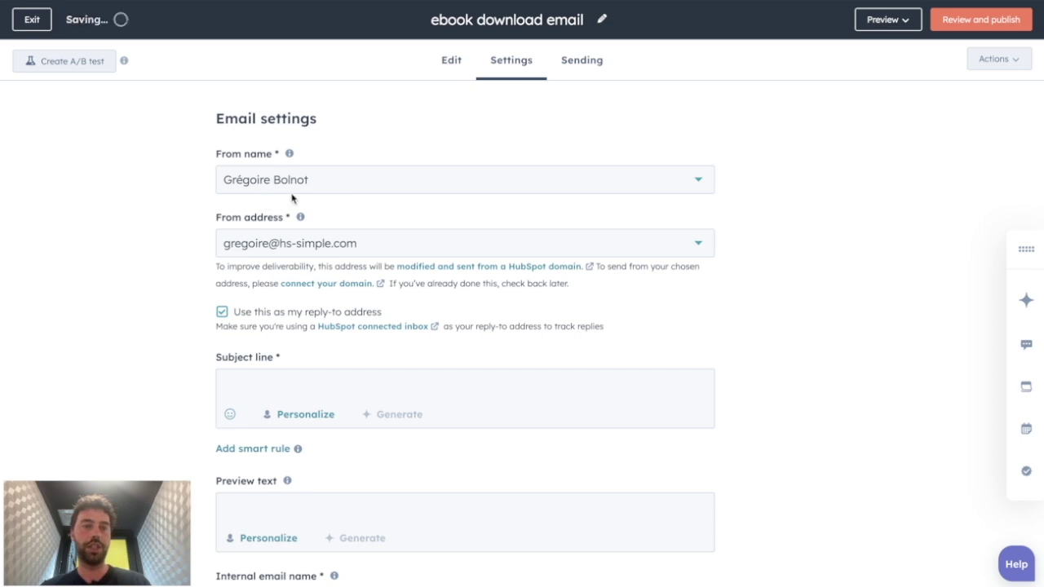
scroll(349, 239, down, 3)
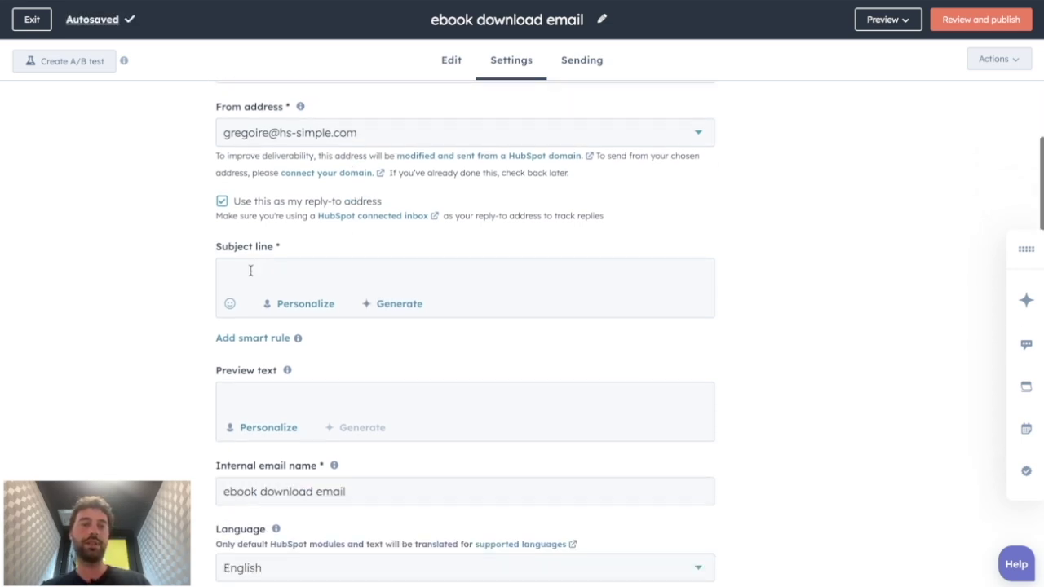
click(248, 271)
text(download your ebook)
click(275, 389)
scroll(277, 392, down, 3)
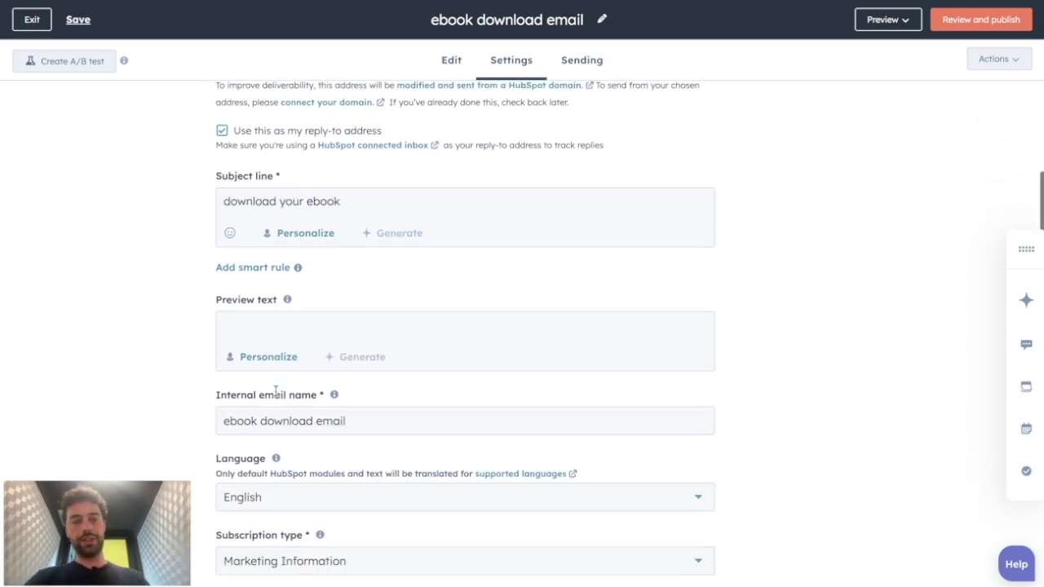
scroll(290, 425, down, 4)
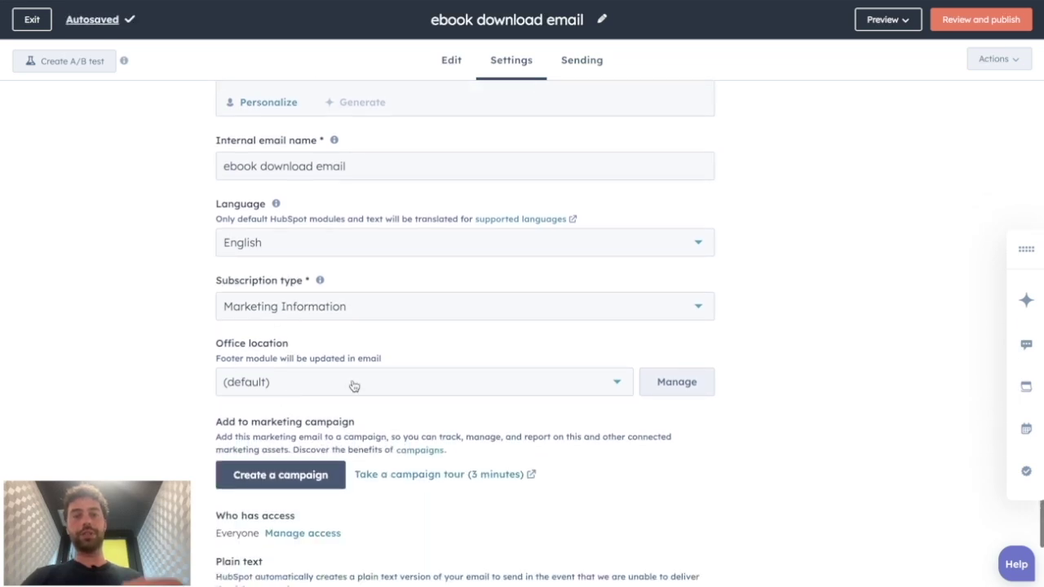
scroll(325, 319, up, 6)
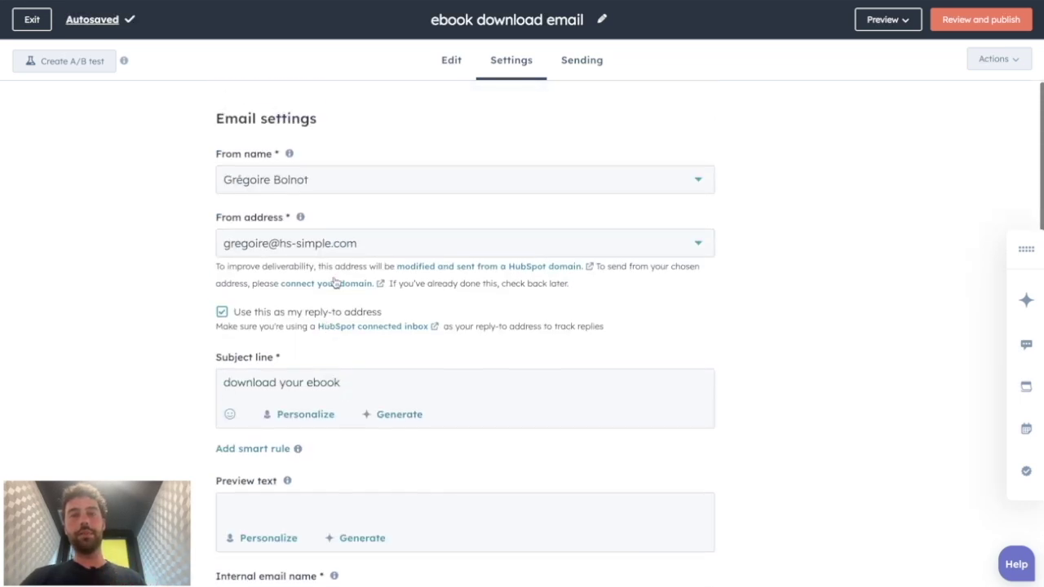
click(581, 60)
click(971, 21)
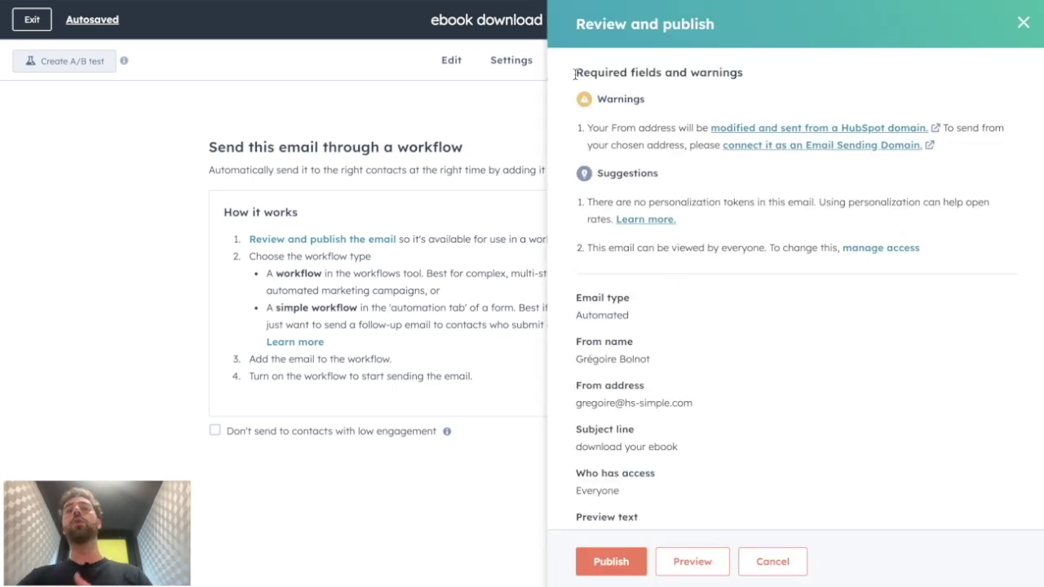
Publish the ebook download email from the Review and publish panel.
drag(575, 73, 736, 73)
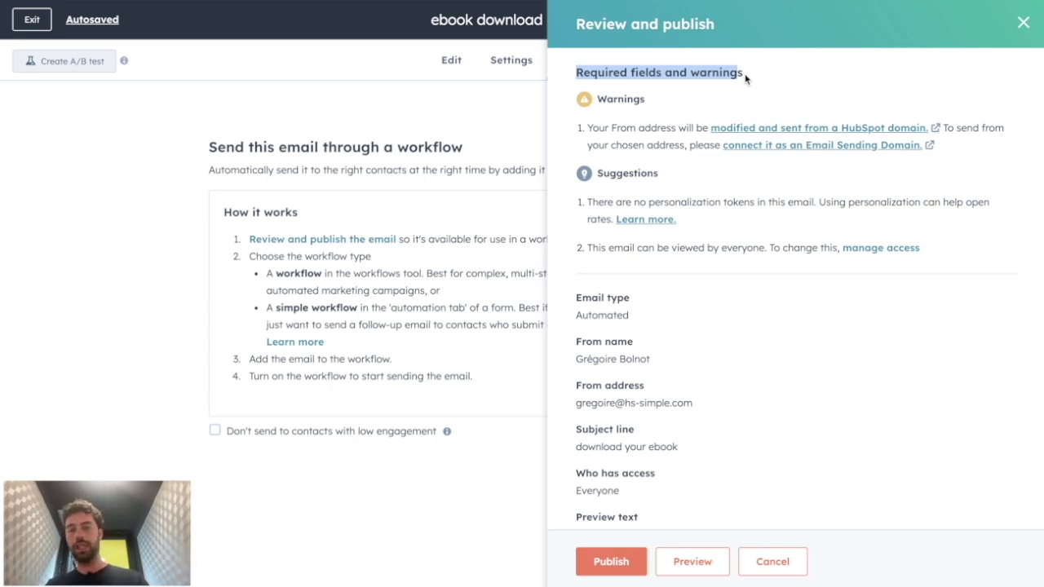
click(684, 77)
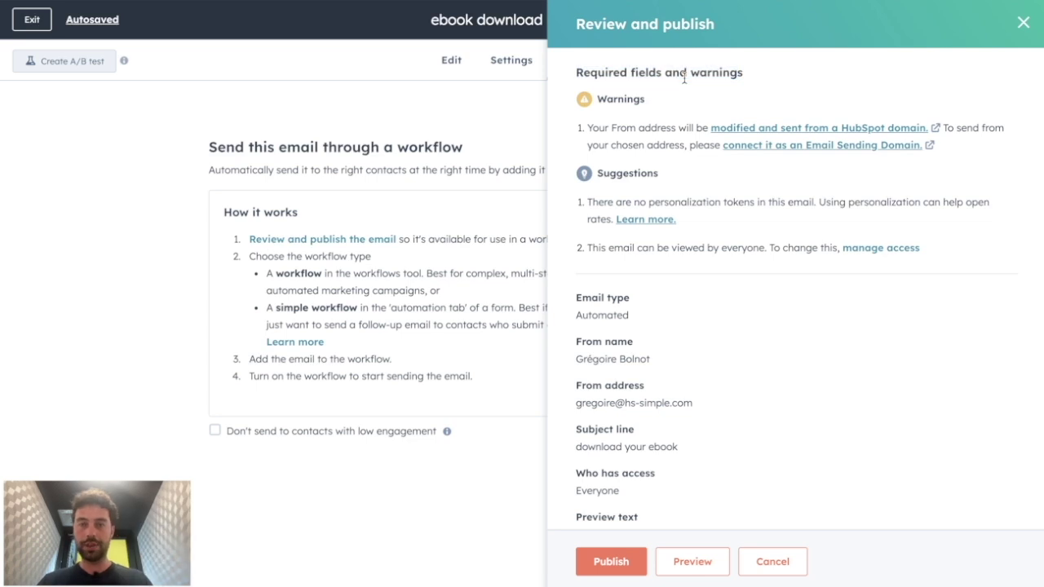
click(615, 568)
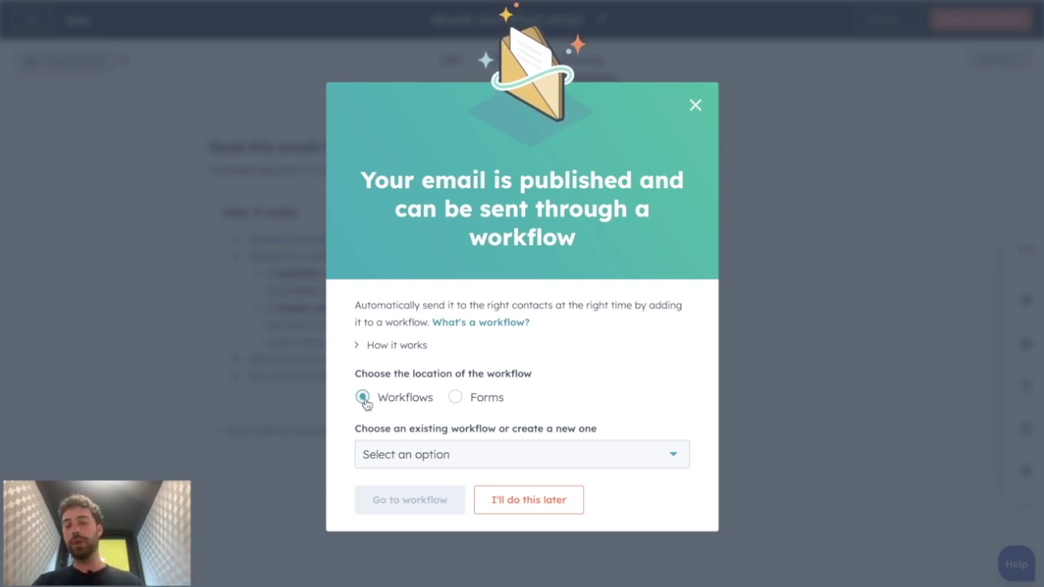
Attach the email to the Ebook download form and create its recommended follow-up workflow.
click(455, 396)
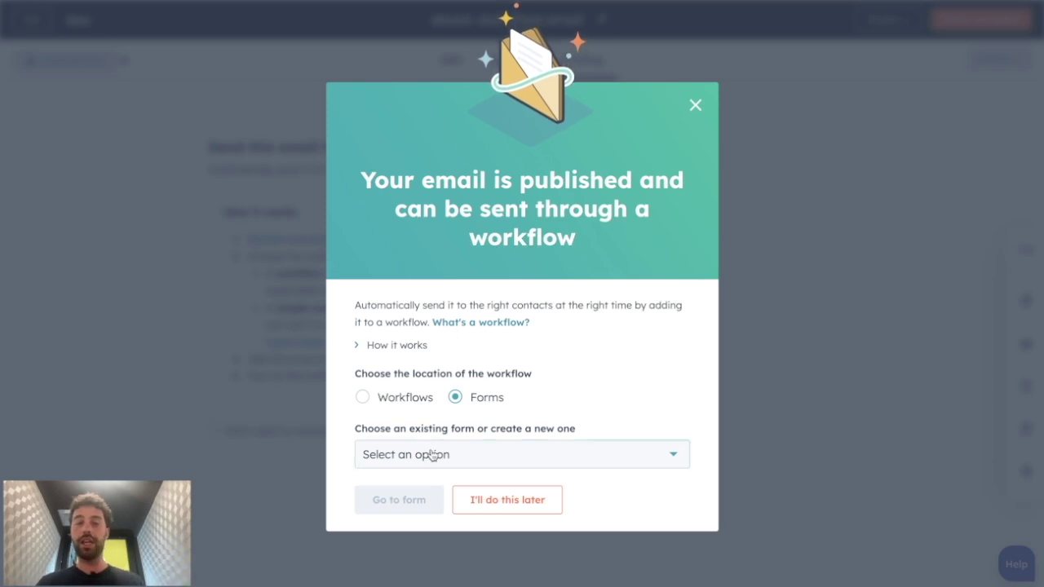
click(432, 455)
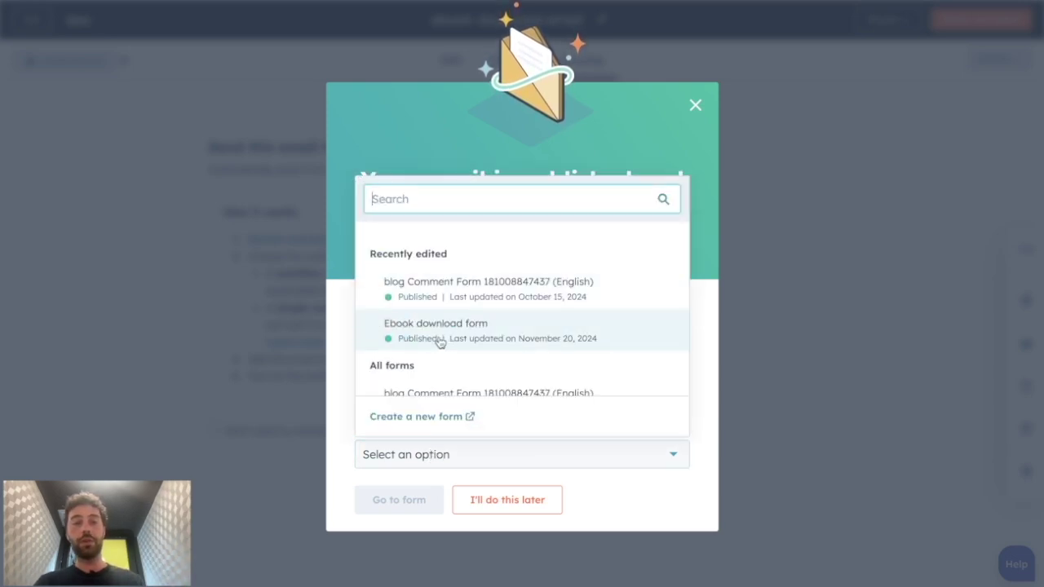
click(492, 329)
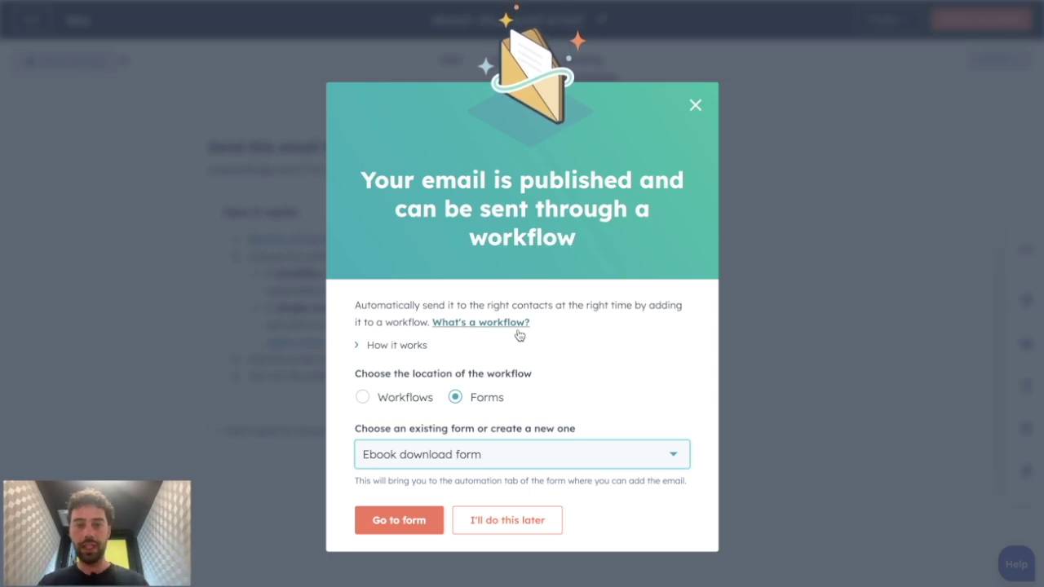
click(408, 520)
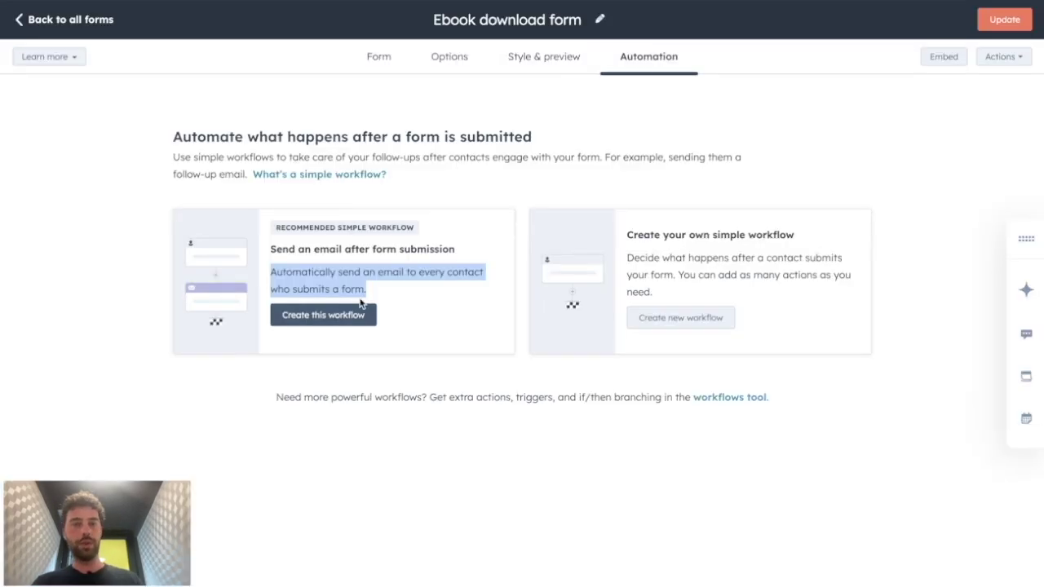
click(352, 314)
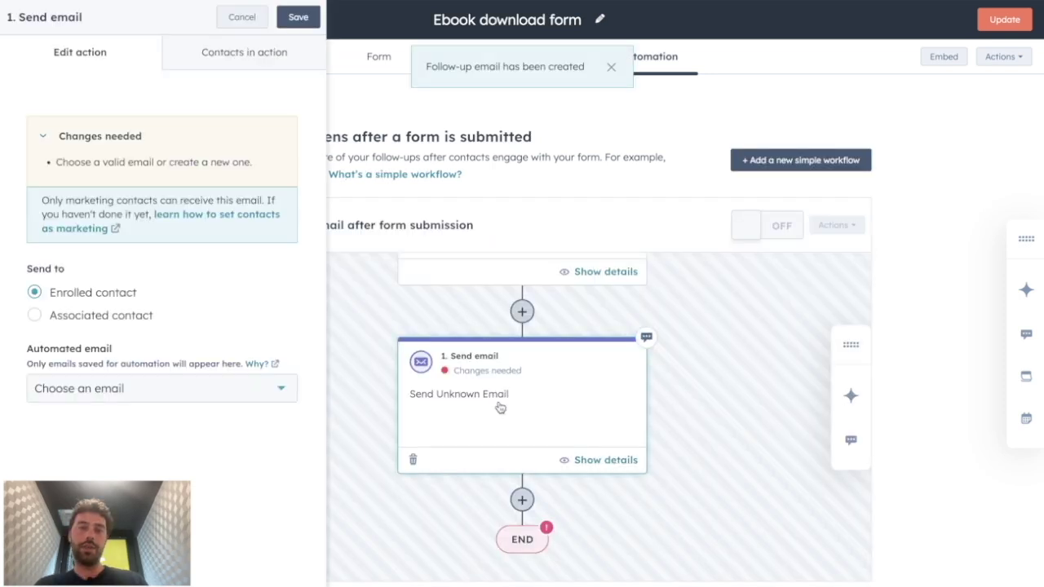
Make the Send email action use ebook download email, save it, and publish the updated form.
click(75, 388)
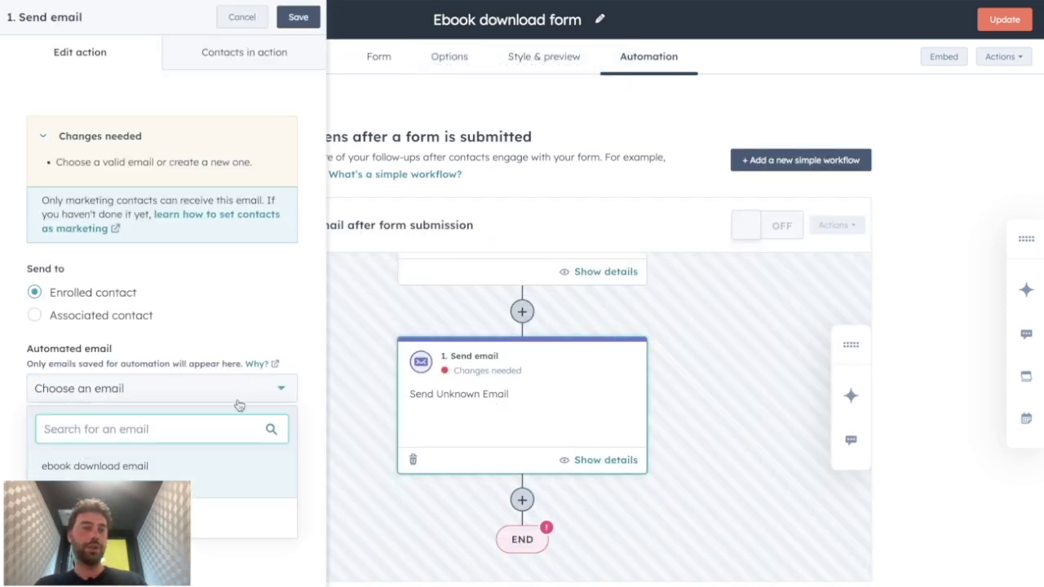
click(204, 466)
click(300, 22)
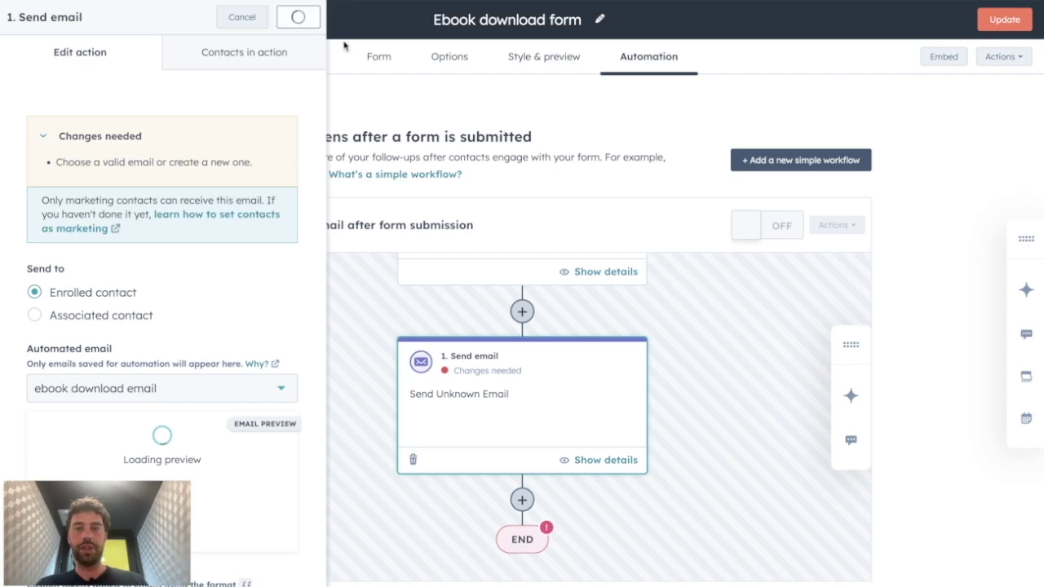
click(1001, 23)
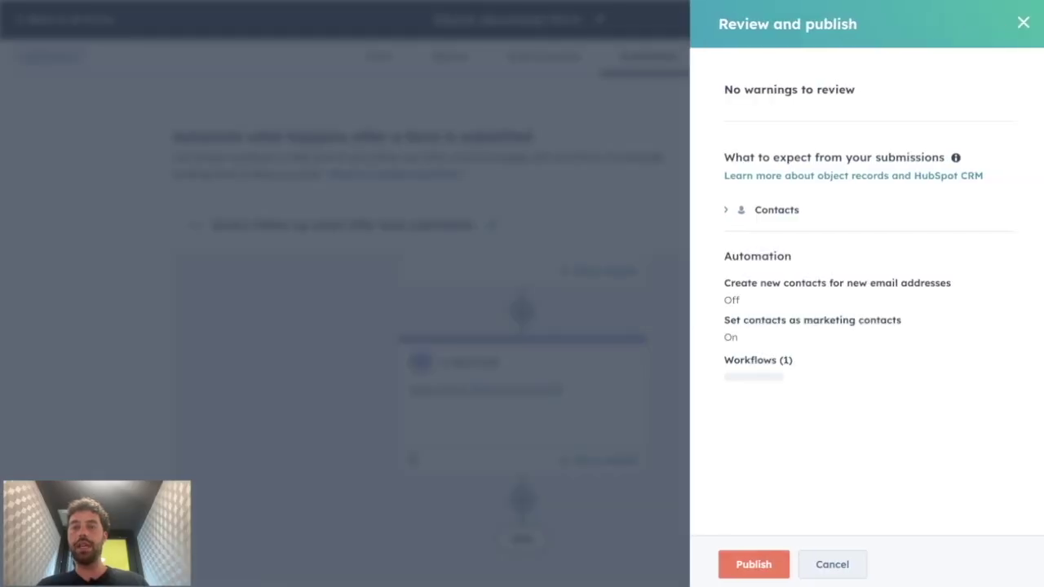
click(750, 565)
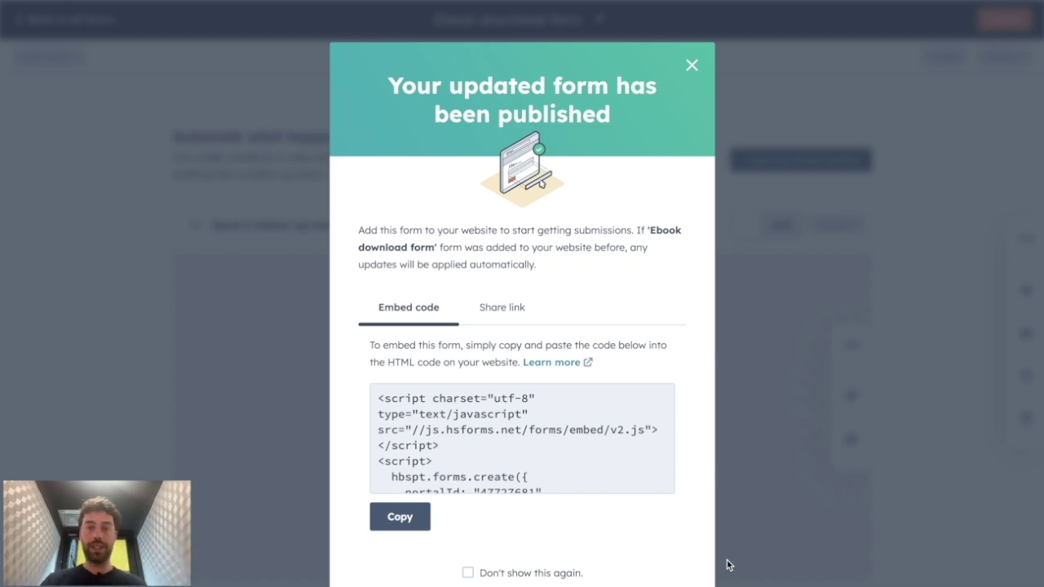
Dismiss the 'Your updated form has been published' confirmation to return to the form's automation.
click(692, 66)
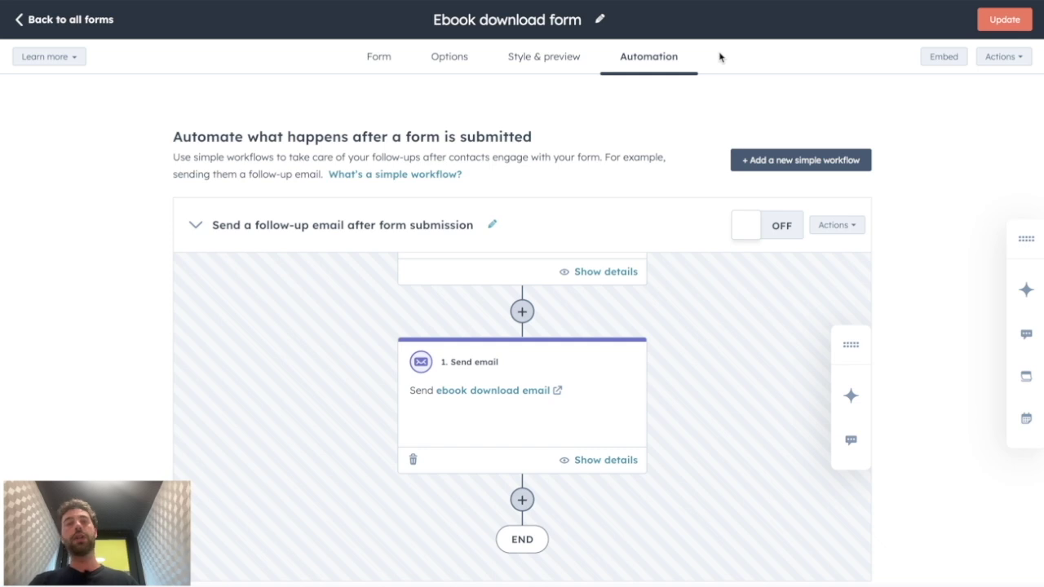